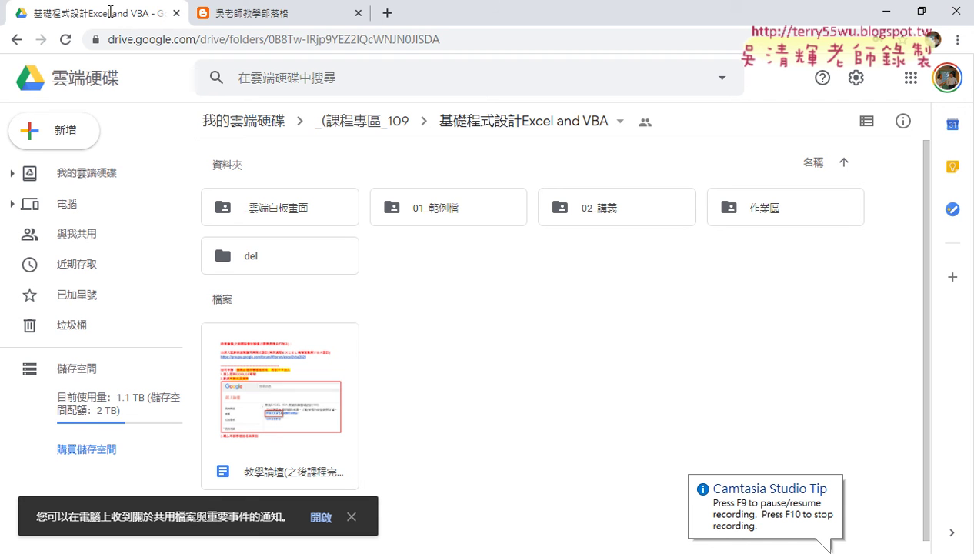
Go to the gg.gg/excel2vba course drive and select 範例檔.zip in the 01_範例檔 folder
click(346, 40)
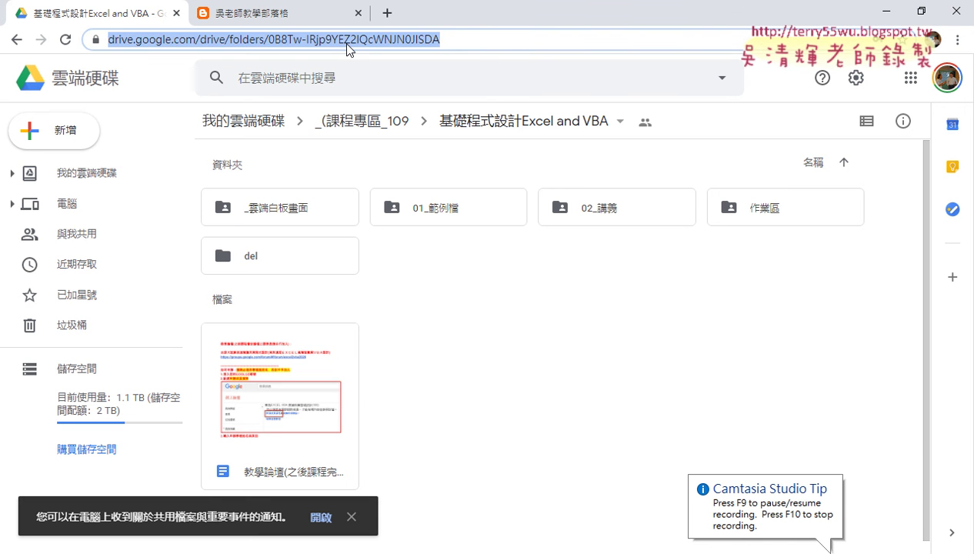
text(gg)
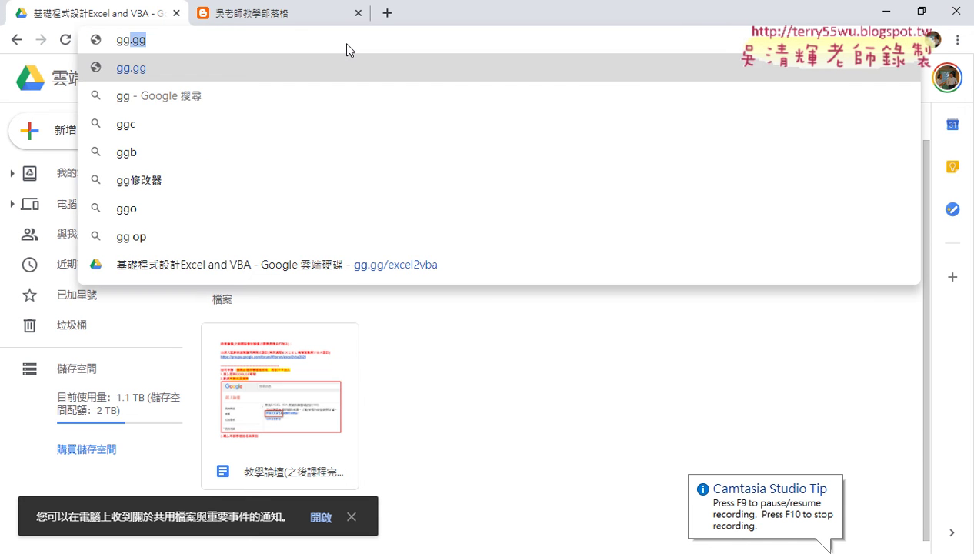
text(.gg)
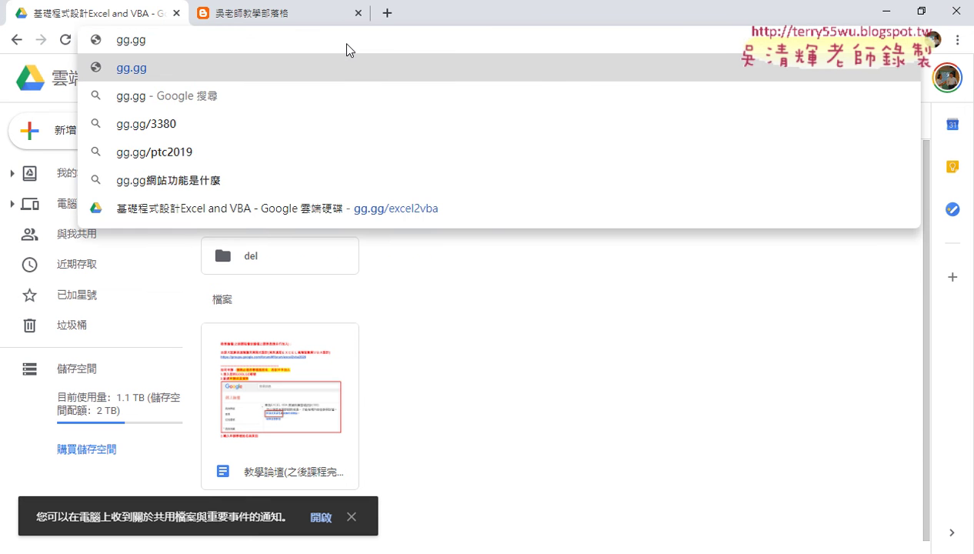
text(/)
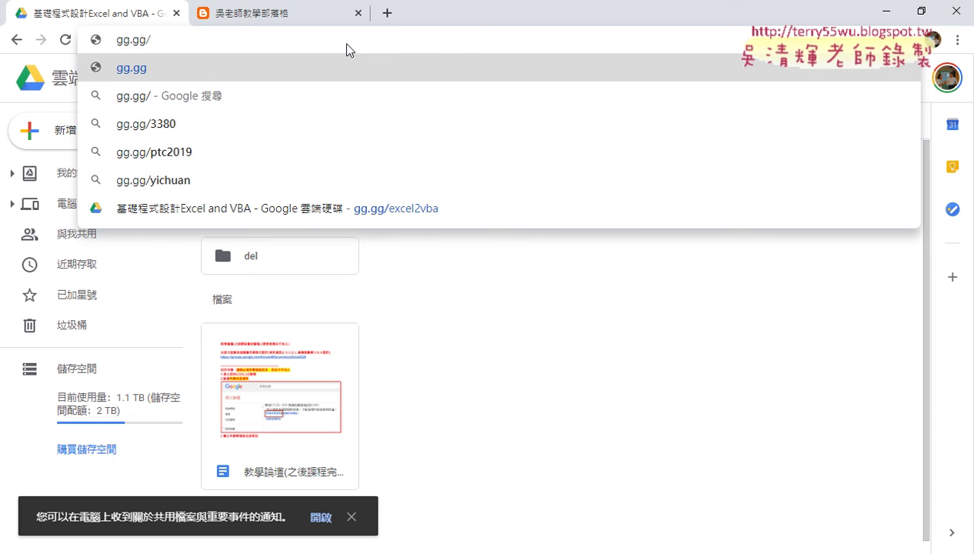
text(excel)
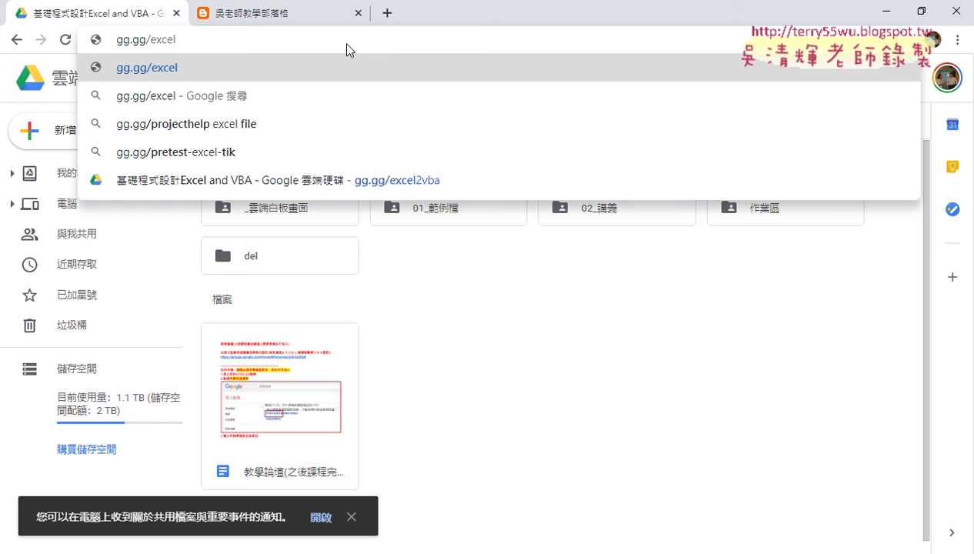
text(2vb)
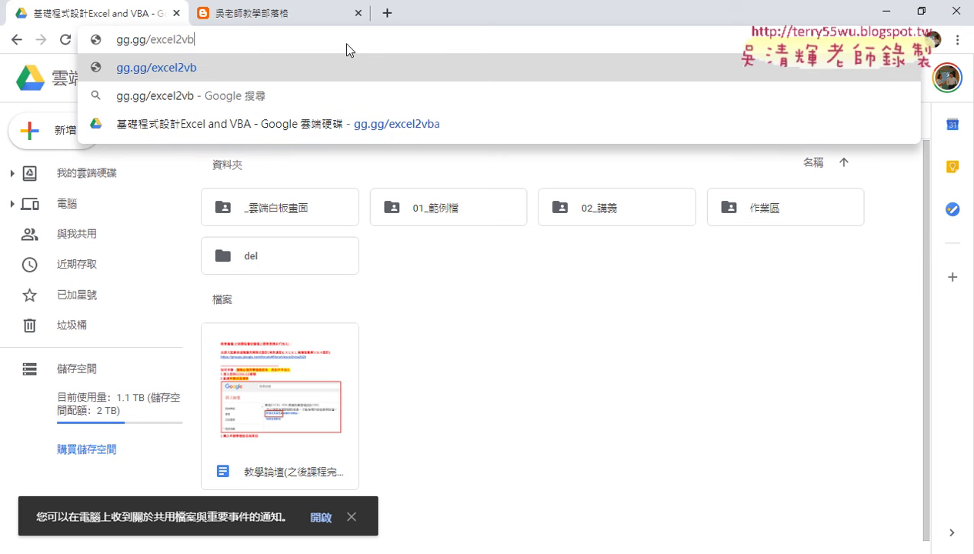
text(a)
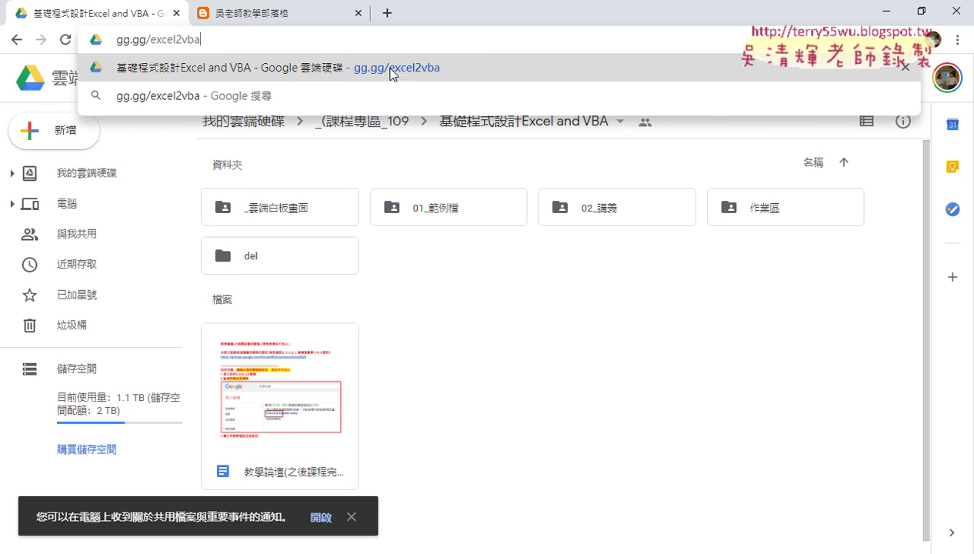
key(Escape)
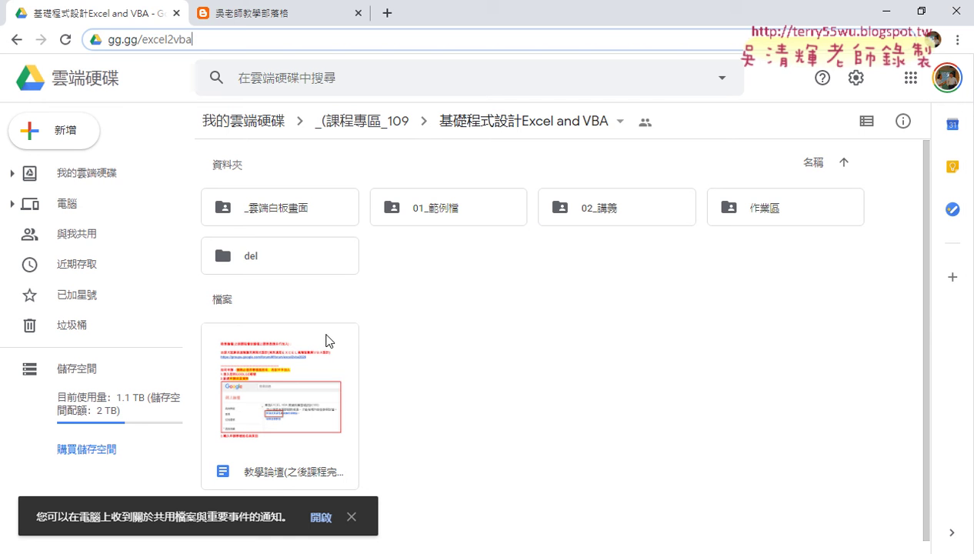
double_click(482, 217)
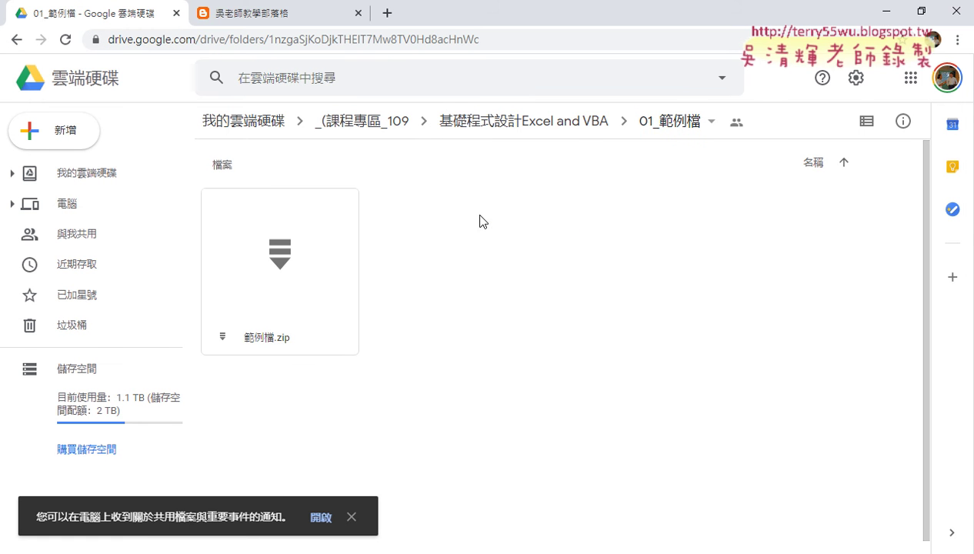
click(325, 292)
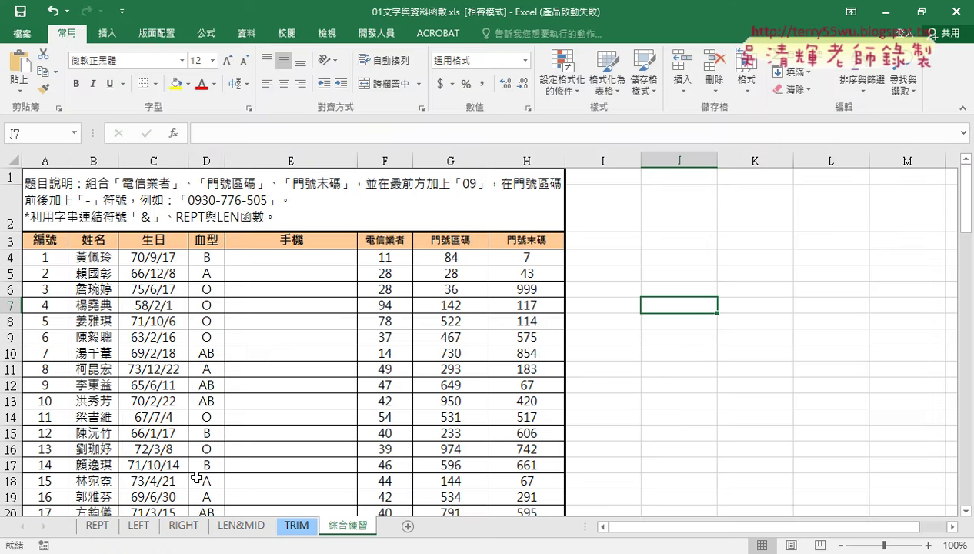
click(98, 526)
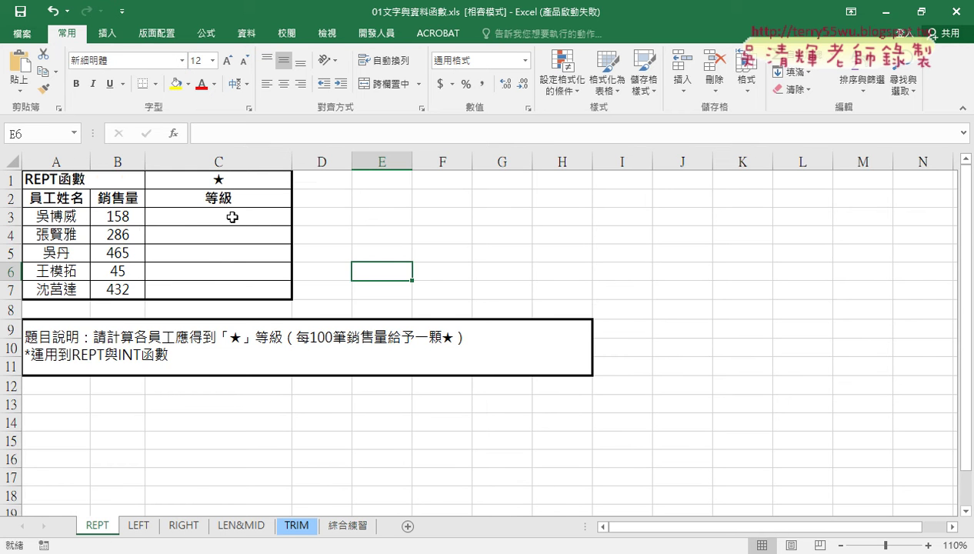
click(248, 526)
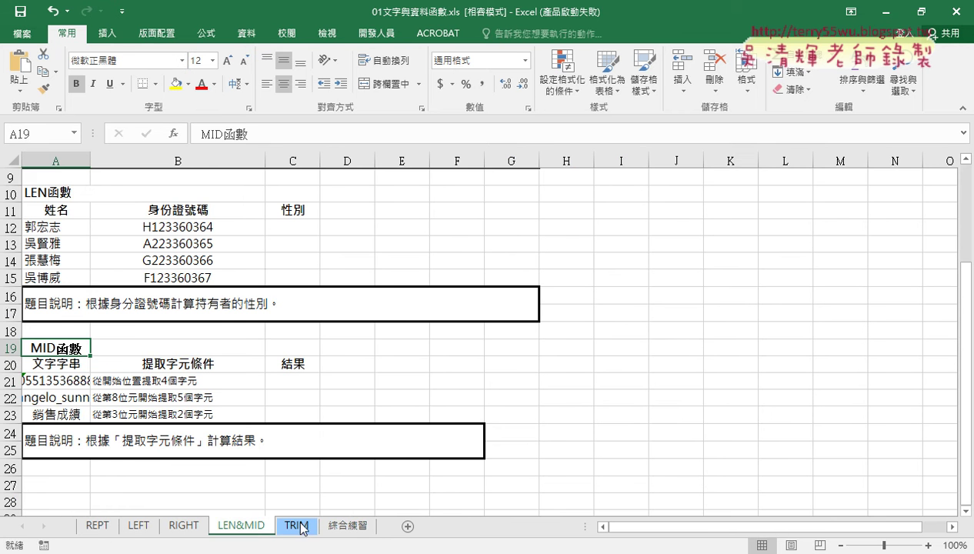
click(347, 527)
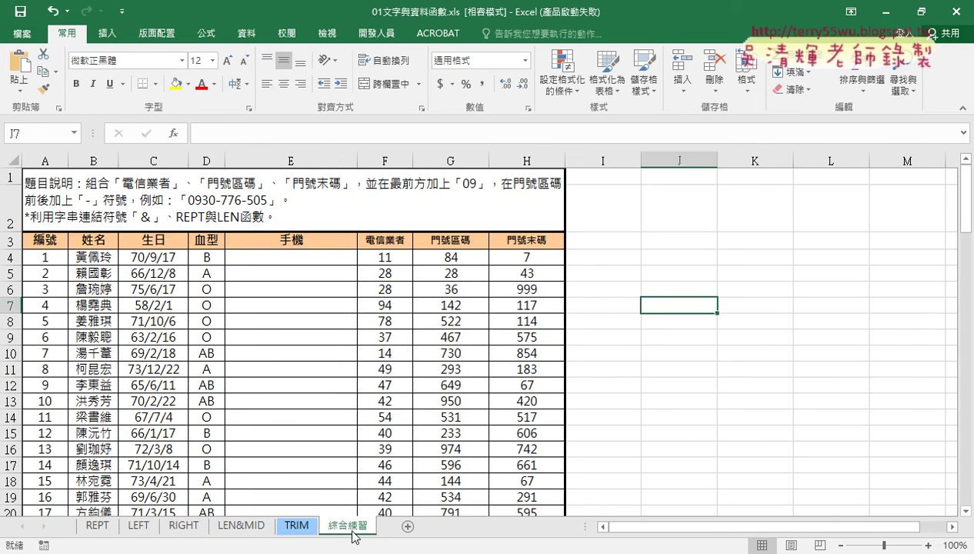
click(315, 258)
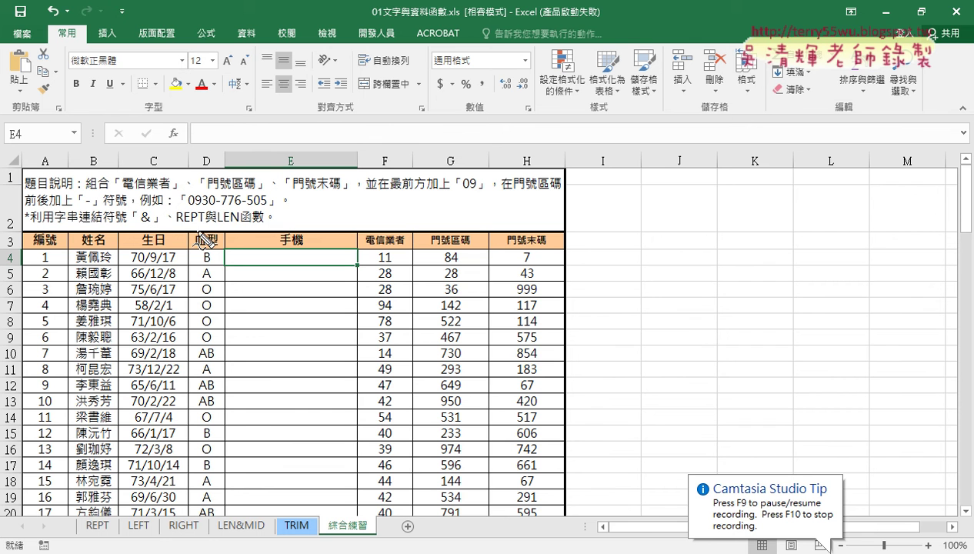
drag(176, 224, 205, 224)
drag(218, 224, 240, 224)
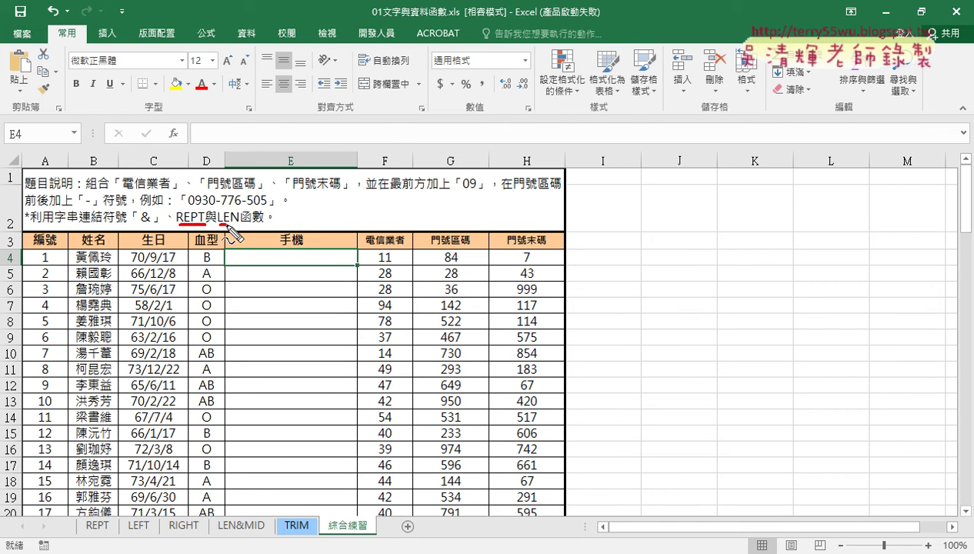
drag(549, 270, 531, 264)
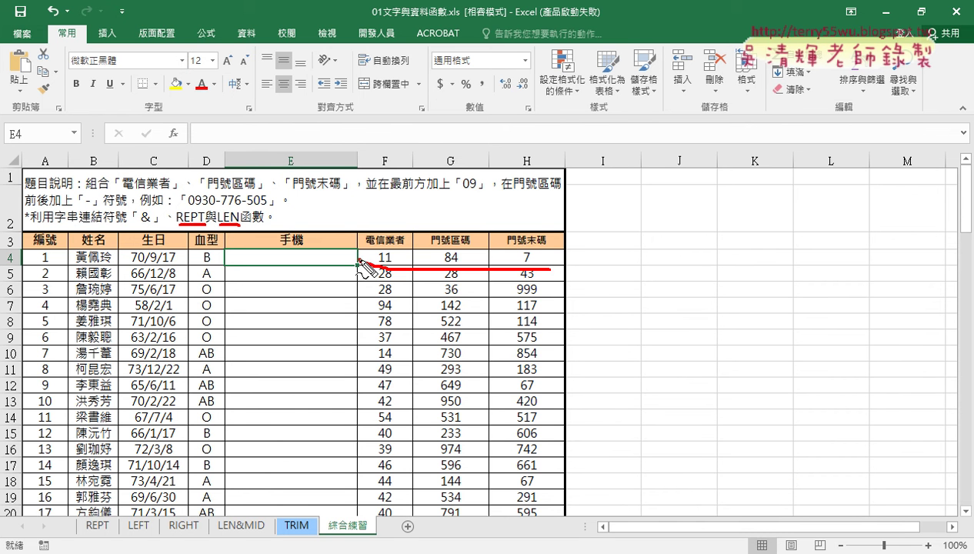
drag(316, 261, 332, 254)
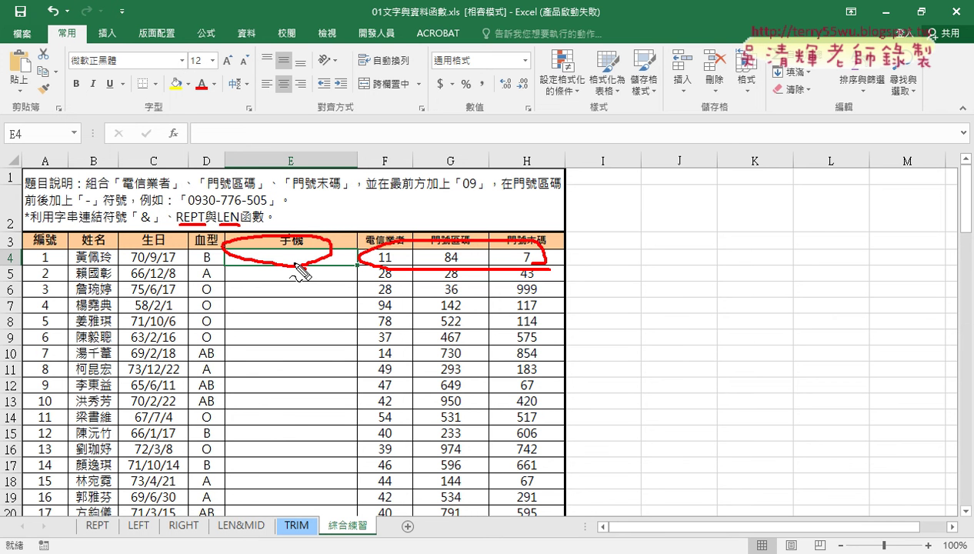
key(Escape)
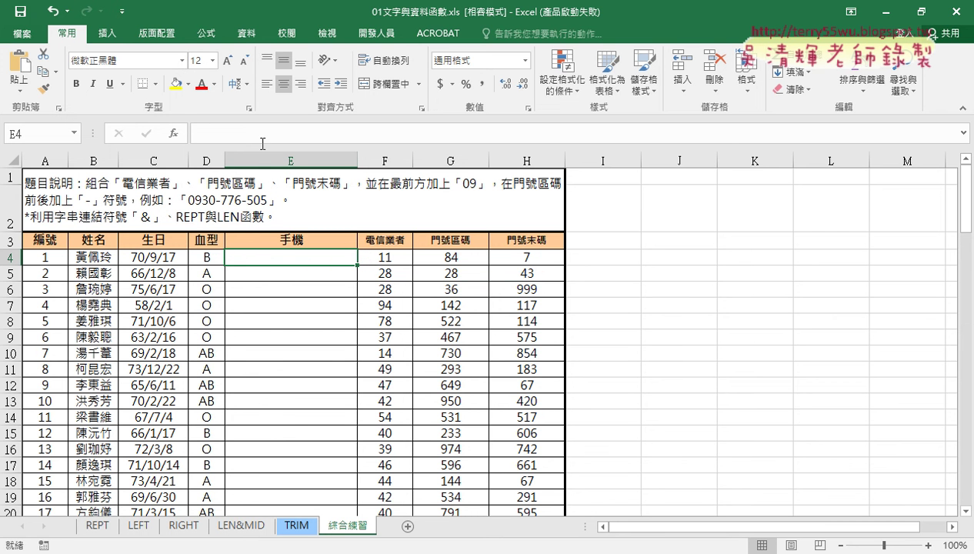
Enter the formula ="09"&F4&"-" in cell E4
click(262, 137)
text(ㄦ)
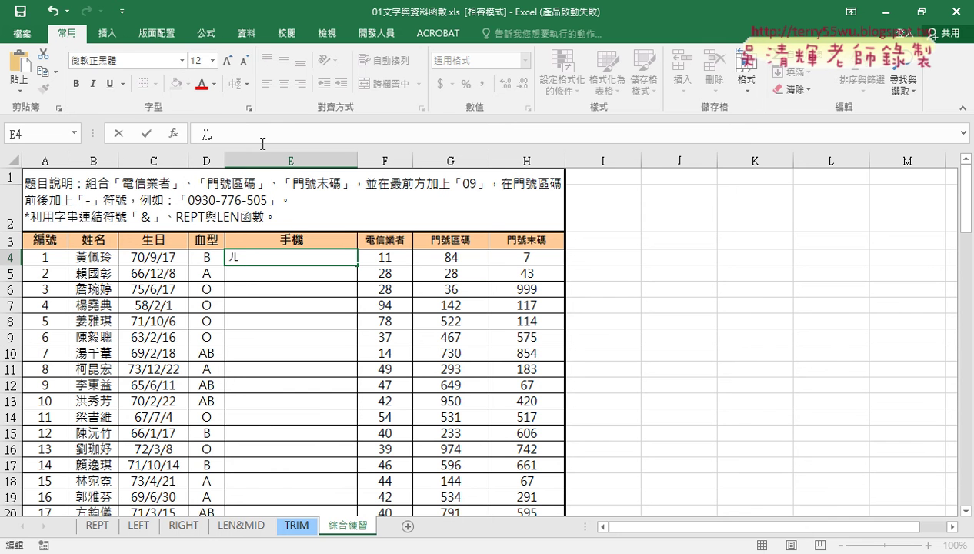
key(BackSpace)
text(="0)
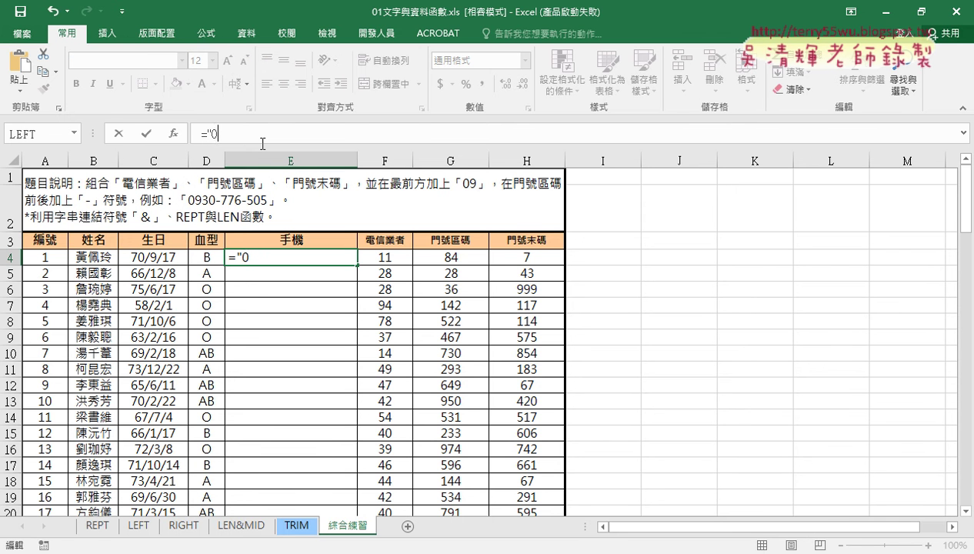
text(9")
text(&)
click(381, 262)
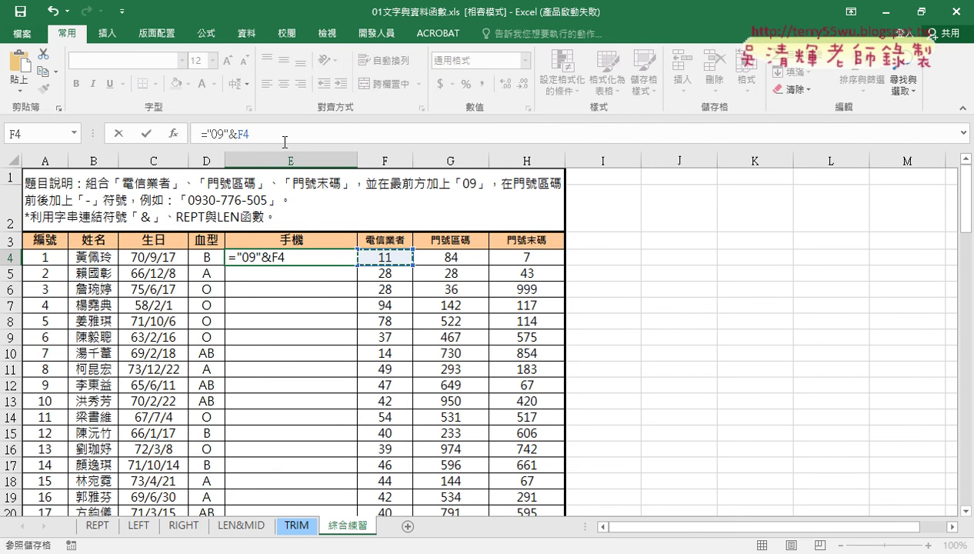
text(&)
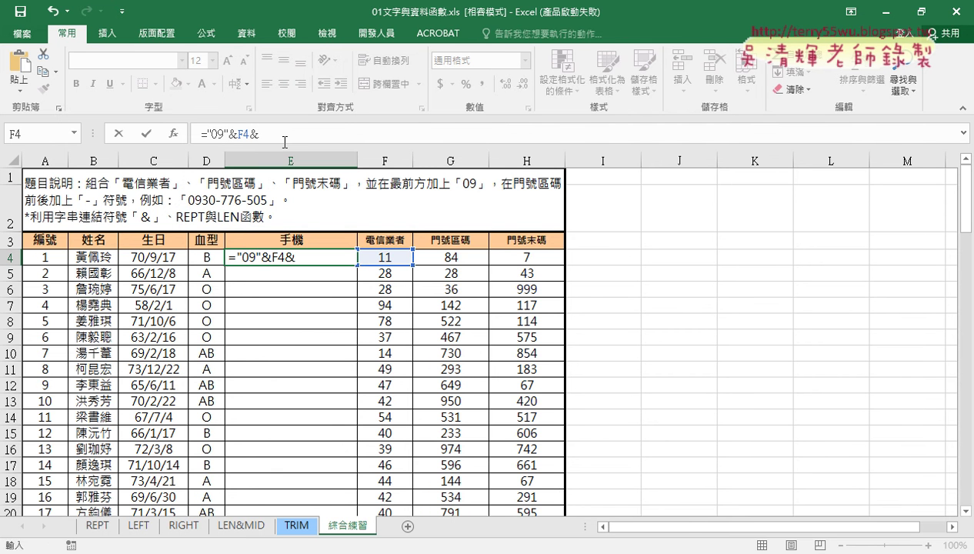
text("-)
text(")
click(146, 133)
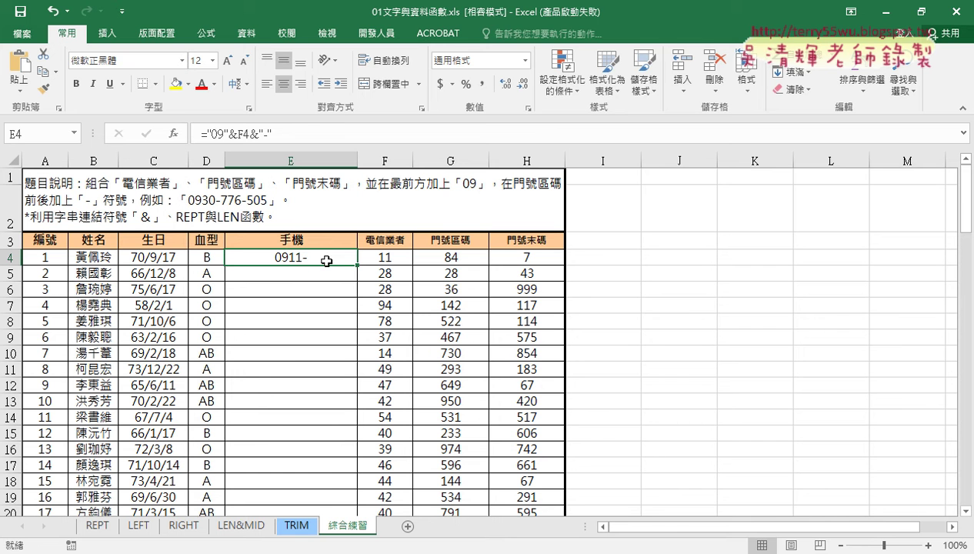
Append a trailing & to E4's formula, ready for the next function
click(335, 135)
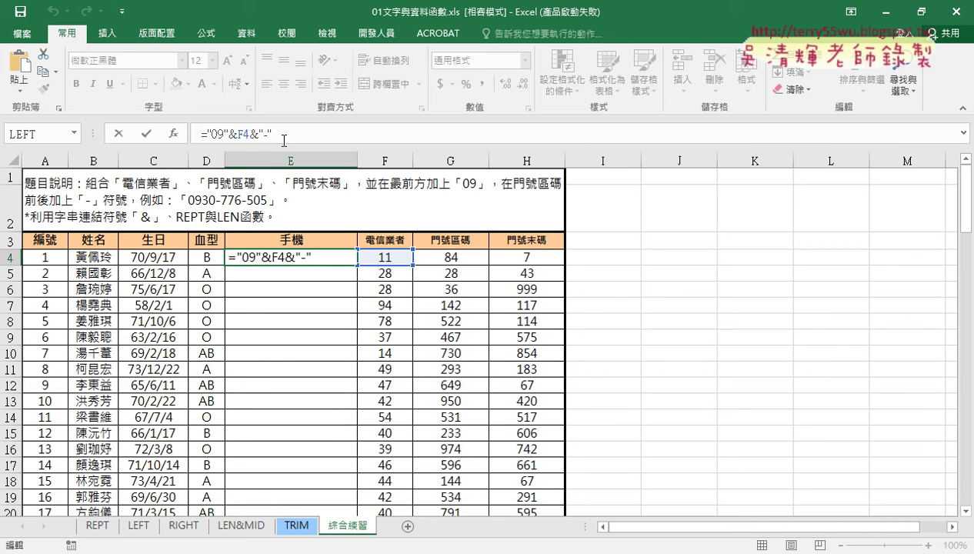
text(&)
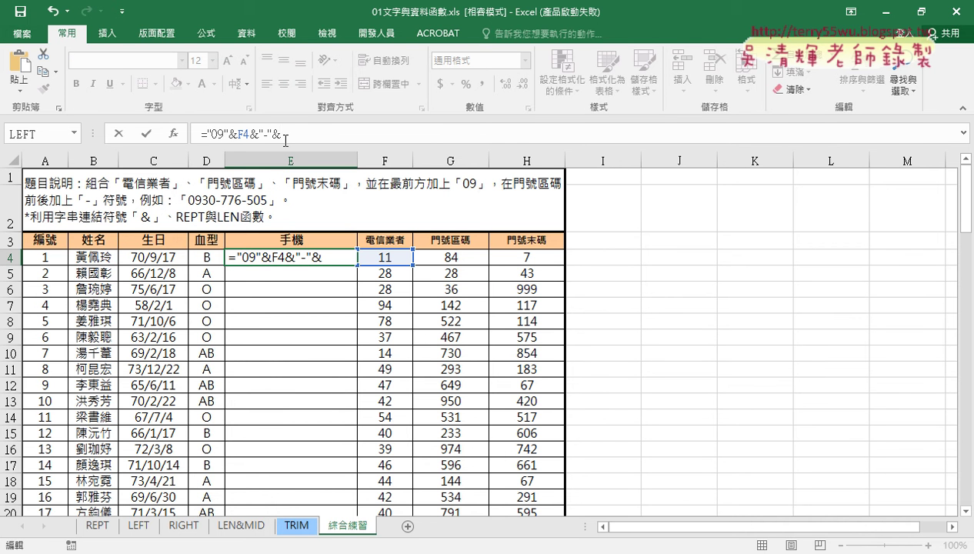
drag(283, 140, 273, 139)
click(319, 143)
click(73, 133)
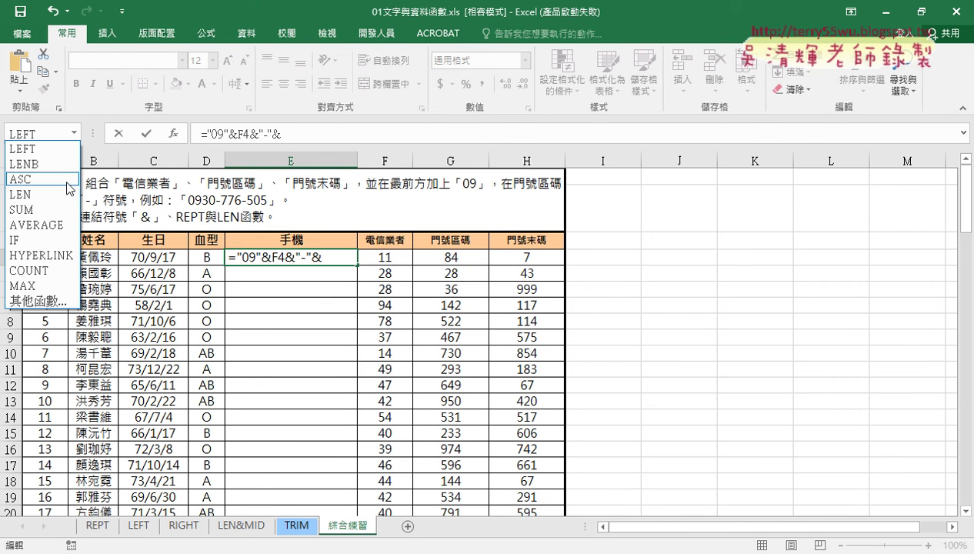
Find the REPT function in the Text category of Insert Function
click(60, 300)
click(559, 173)
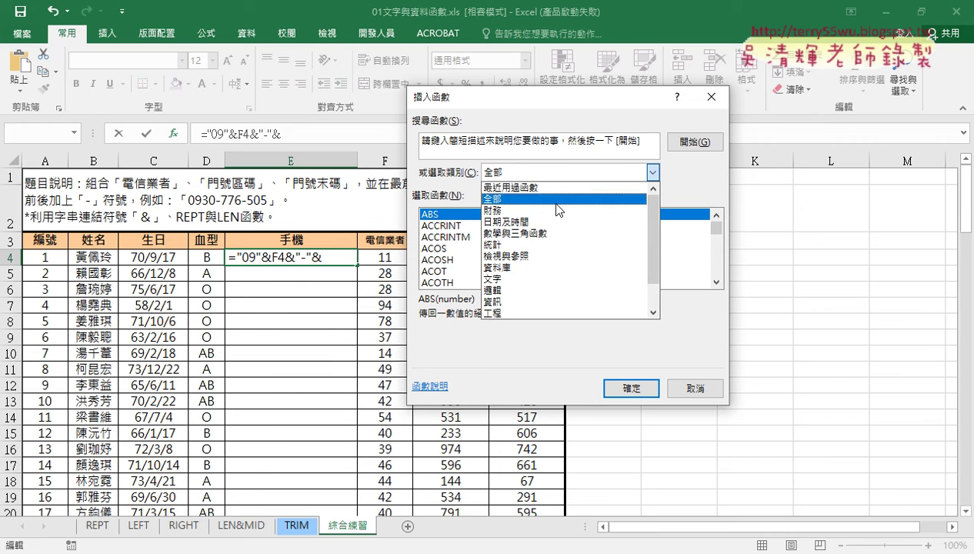
click(525, 278)
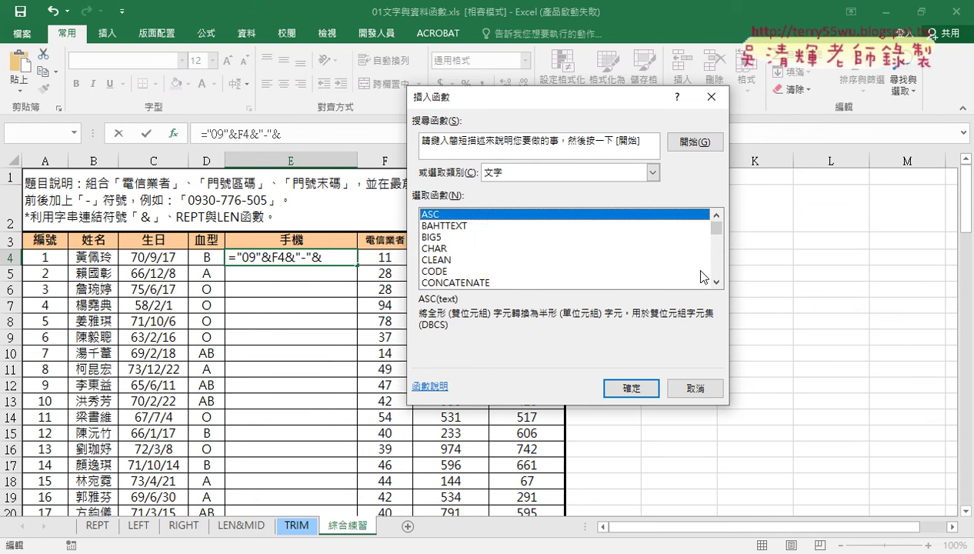
scroll(706, 265, down, 5)
scroll(706, 265, down, 2)
click(531, 273)
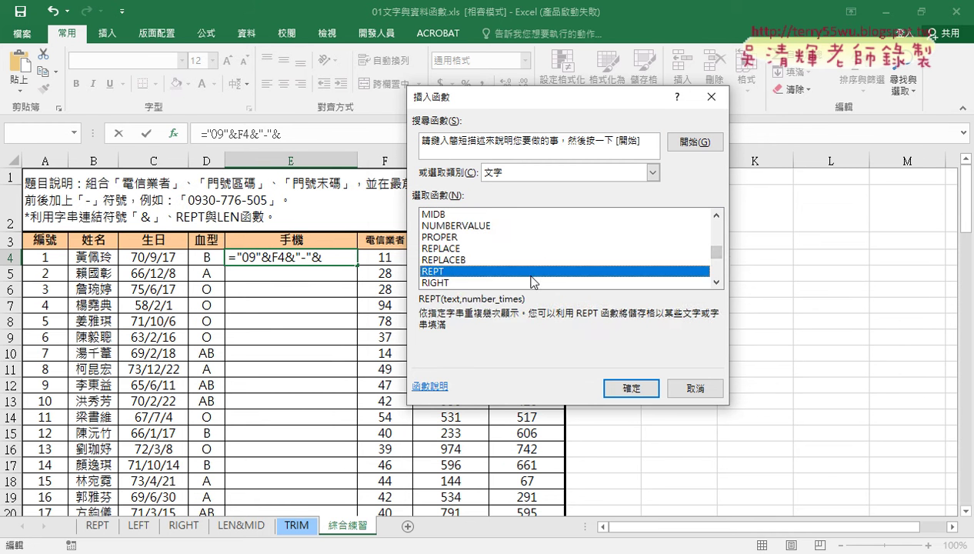
double_click(531, 275)
drag(481, 144, 431, 259)
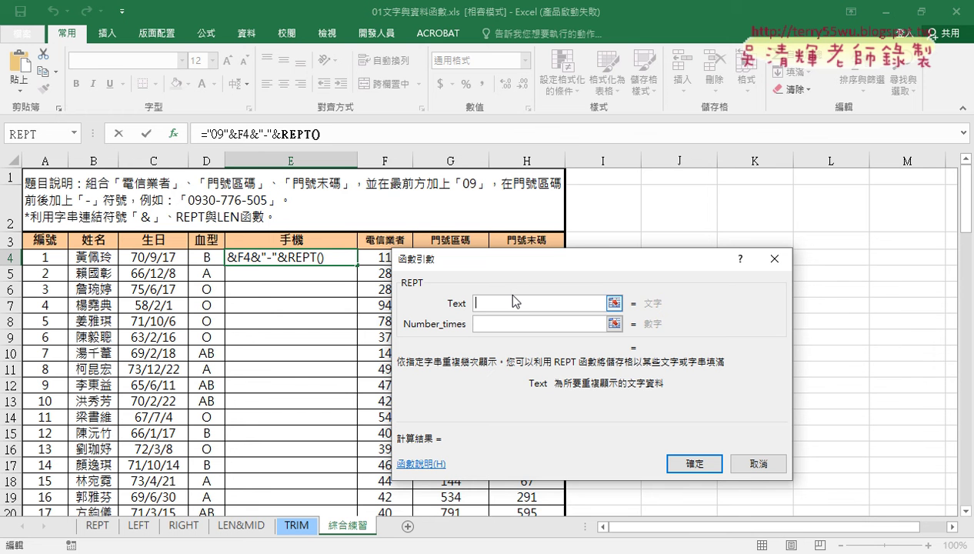
Set REPT's Text to "0" and Number_times to 3-LEN(G4), then confirm
text("0)
text(")
key(Tab)
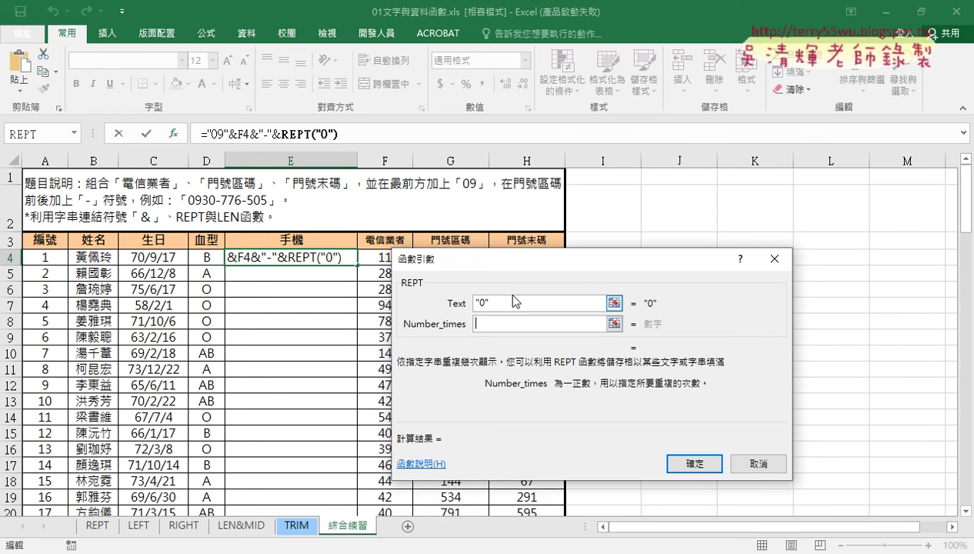
drag(557, 265, 536, 288)
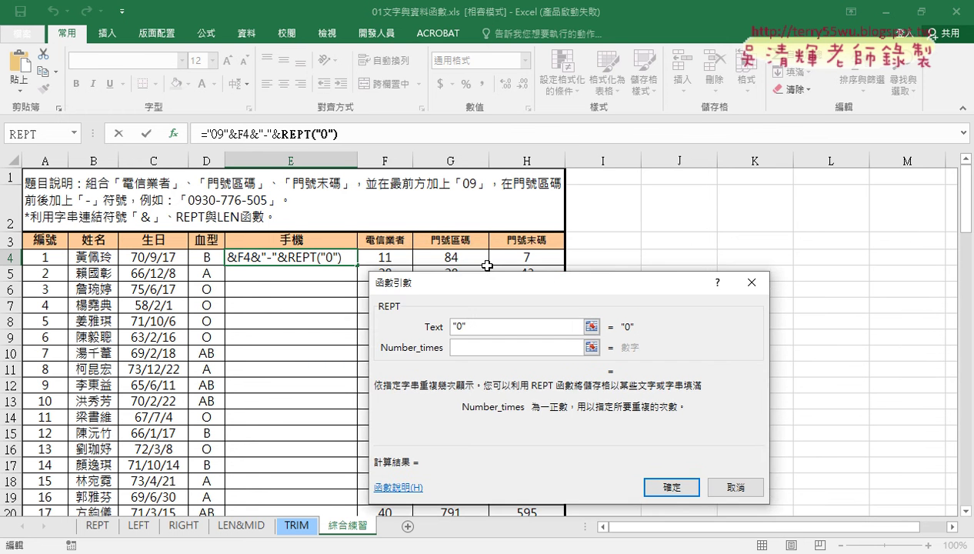
text(3-l)
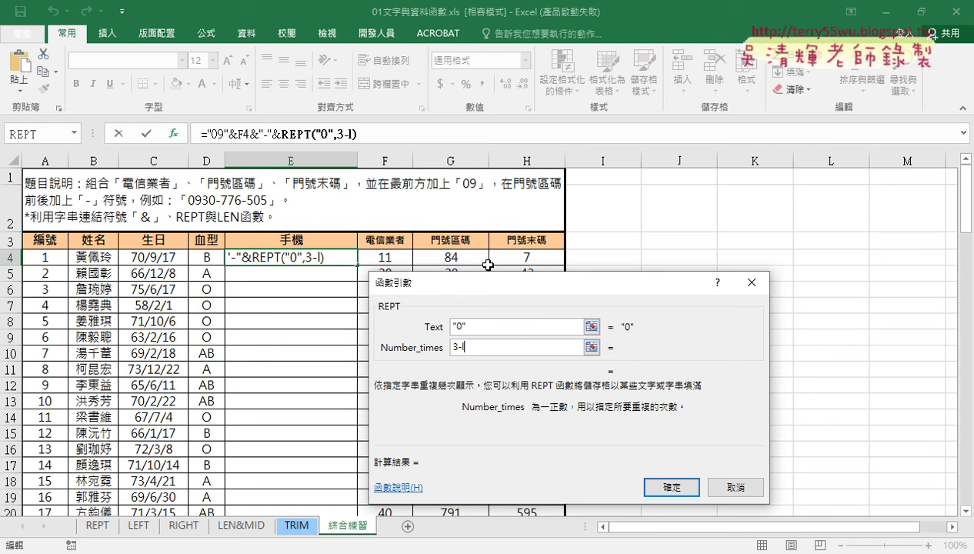
text(en)
text(()
click(481, 258)
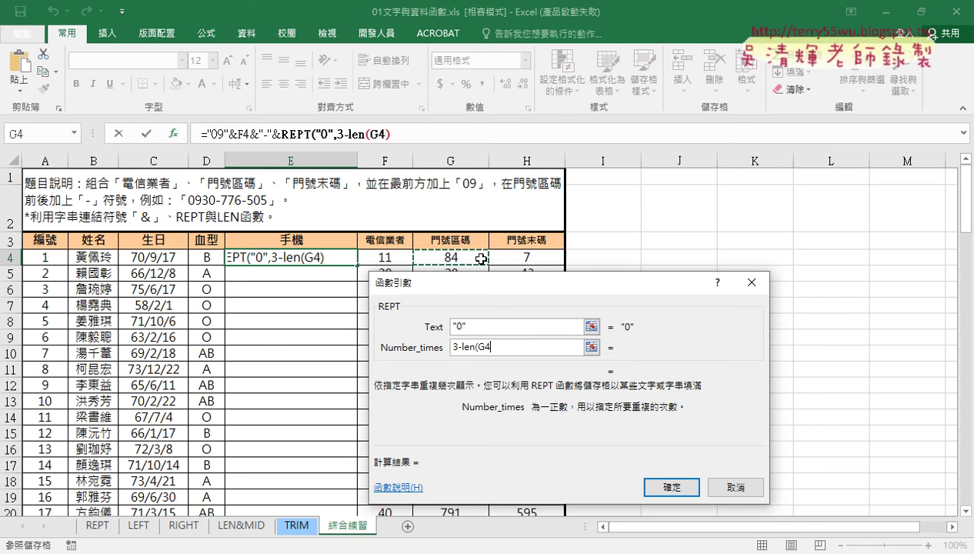
text())
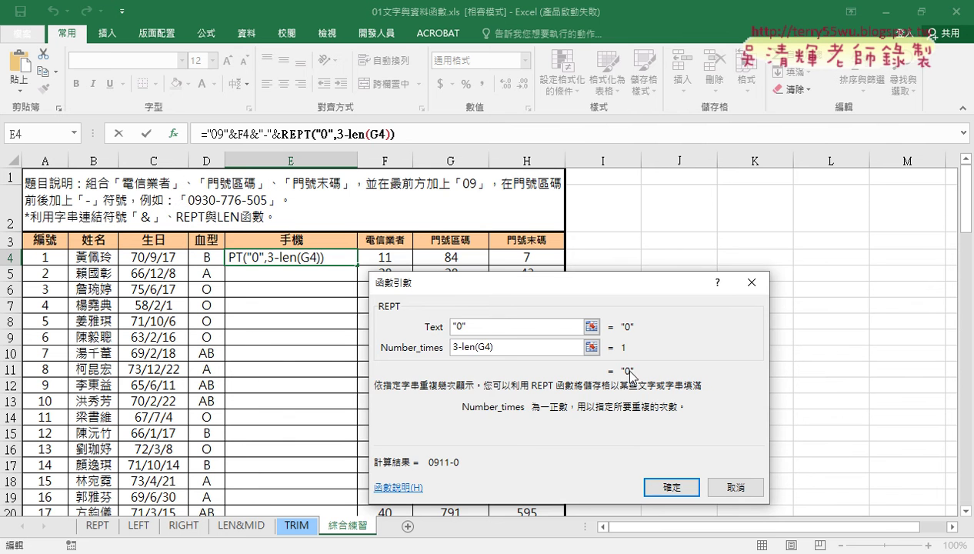
click(668, 477)
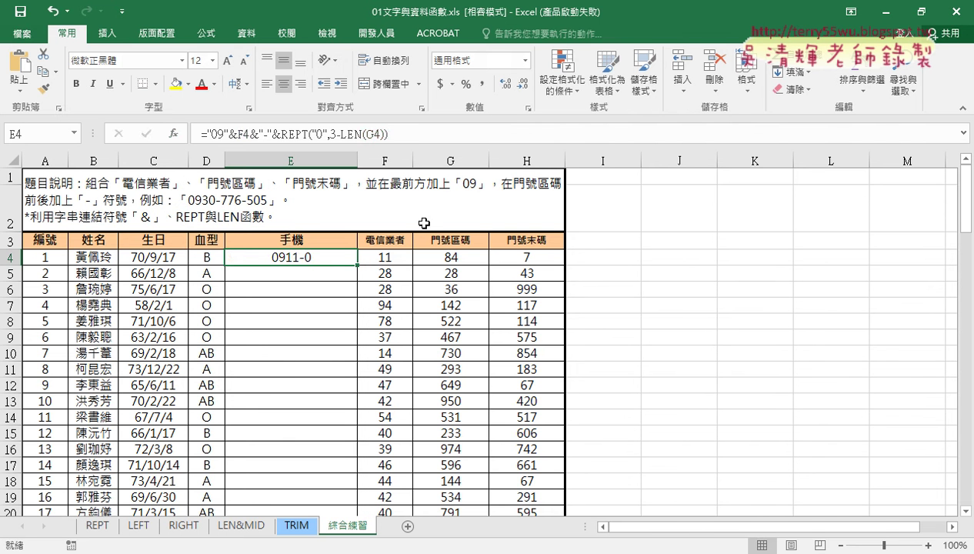
Append &G4 to E4's phone formula
key(F2)
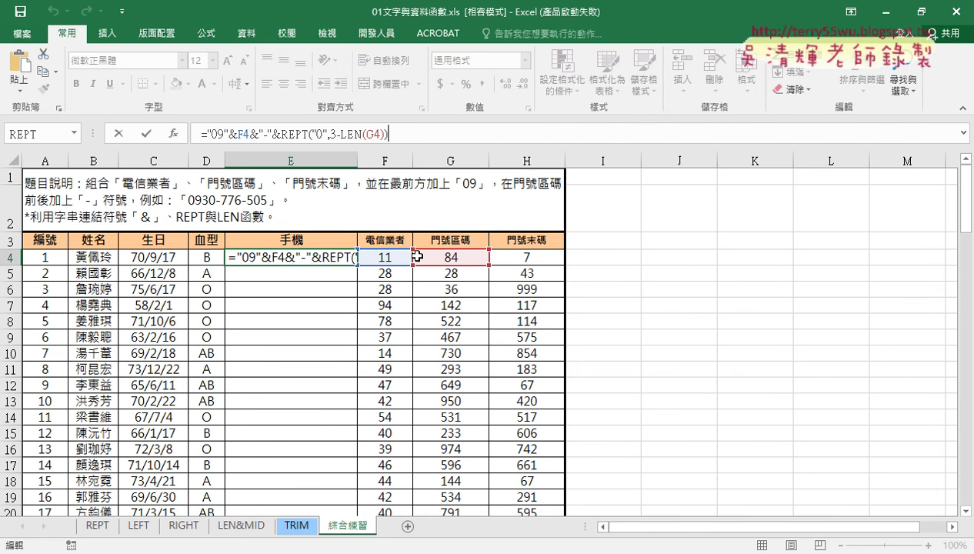
text(&)
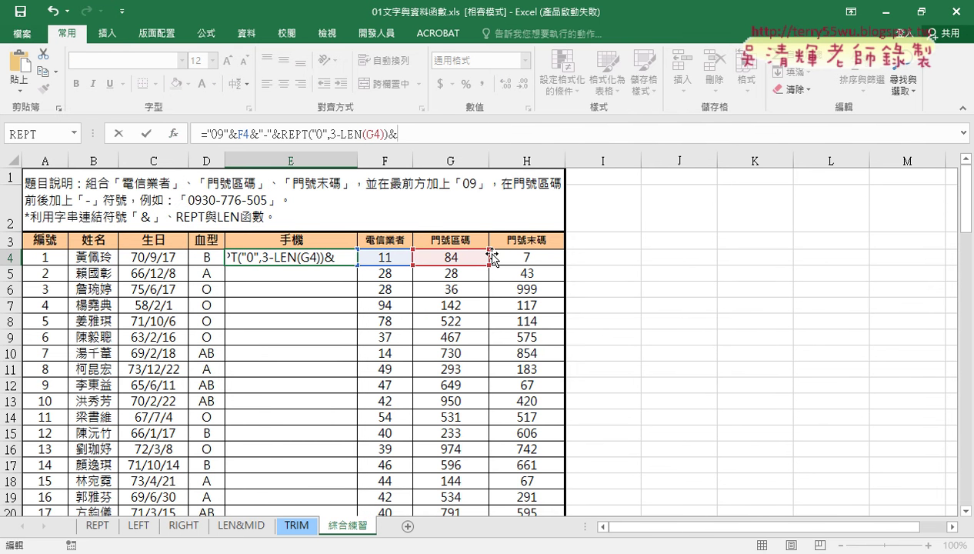
click(466, 257)
key(ctrl+Return)
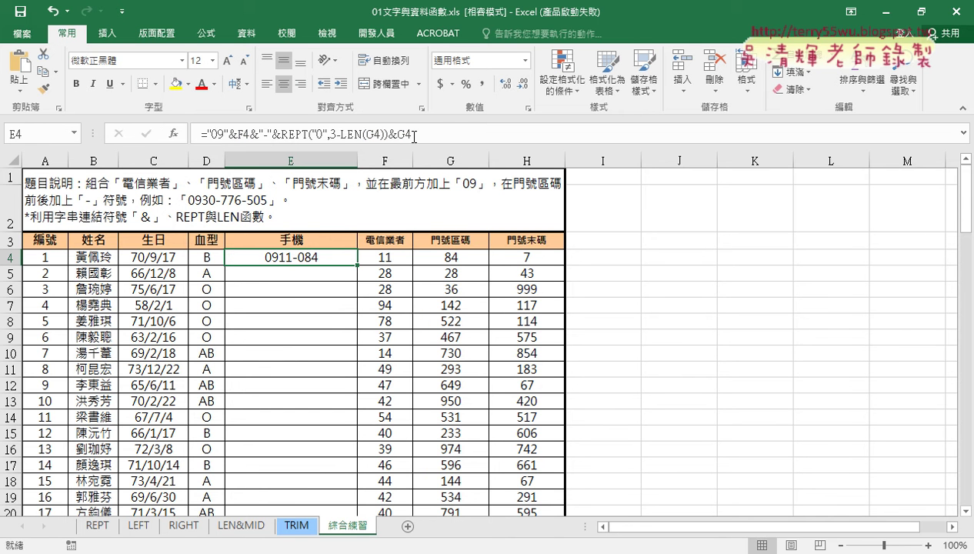
Add a hyphen and zero-padded H4 by reusing the REPT part, then fill down column E
drag(415, 135, 250, 134)
right_click(268, 136)
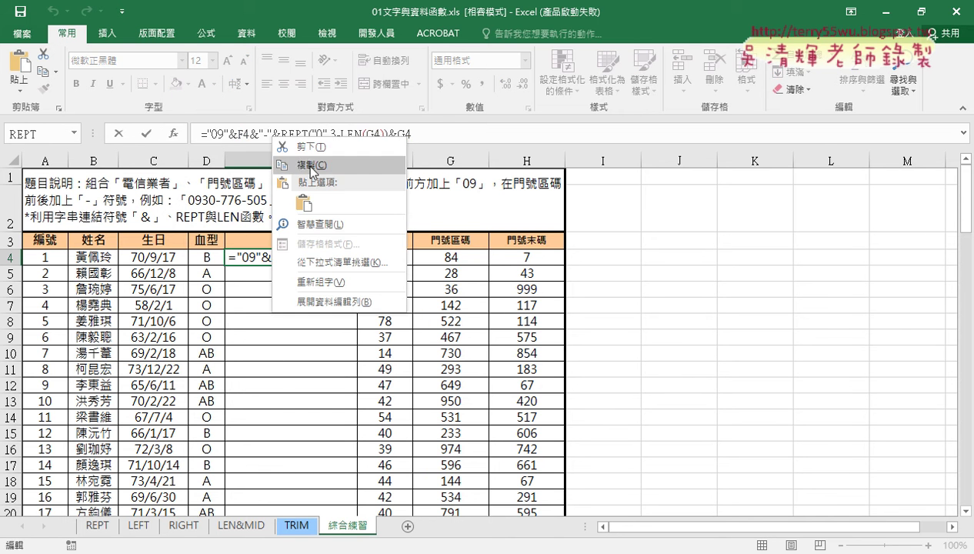
click(299, 158)
click(423, 132)
key(ctrl+v)
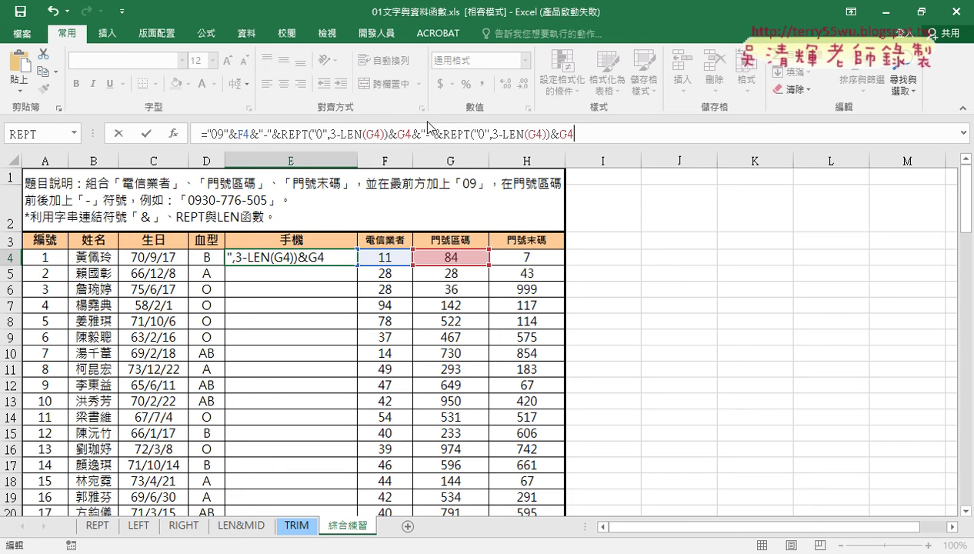
double_click(531, 134)
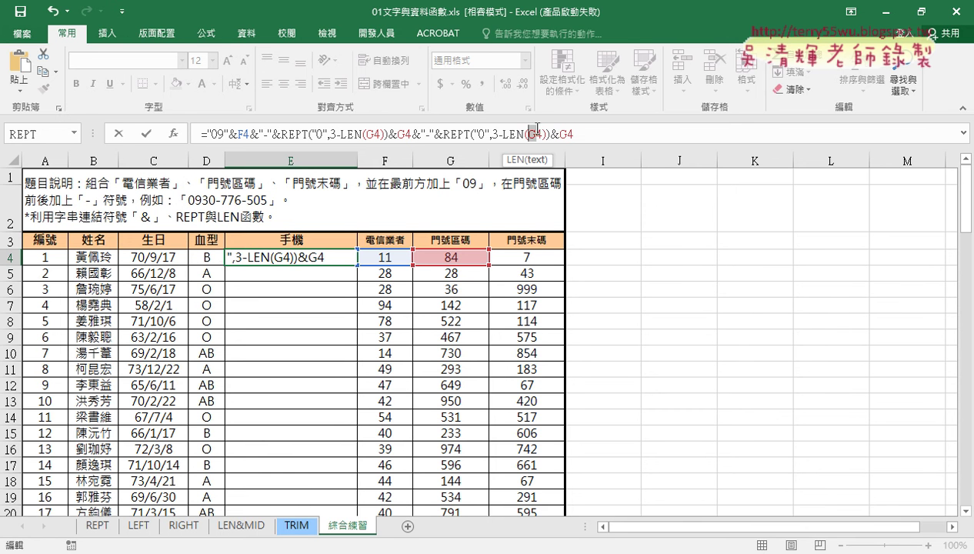
text(H)
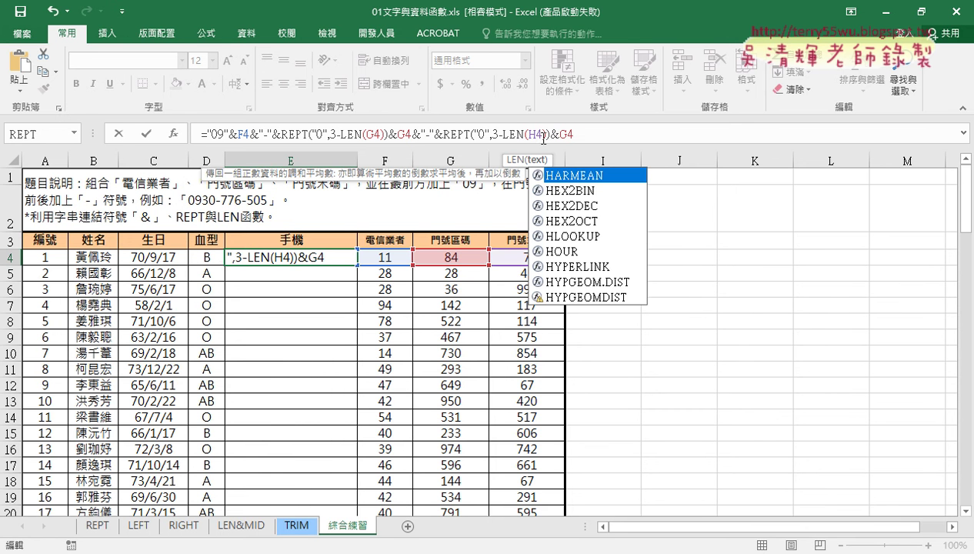
text(4))&)
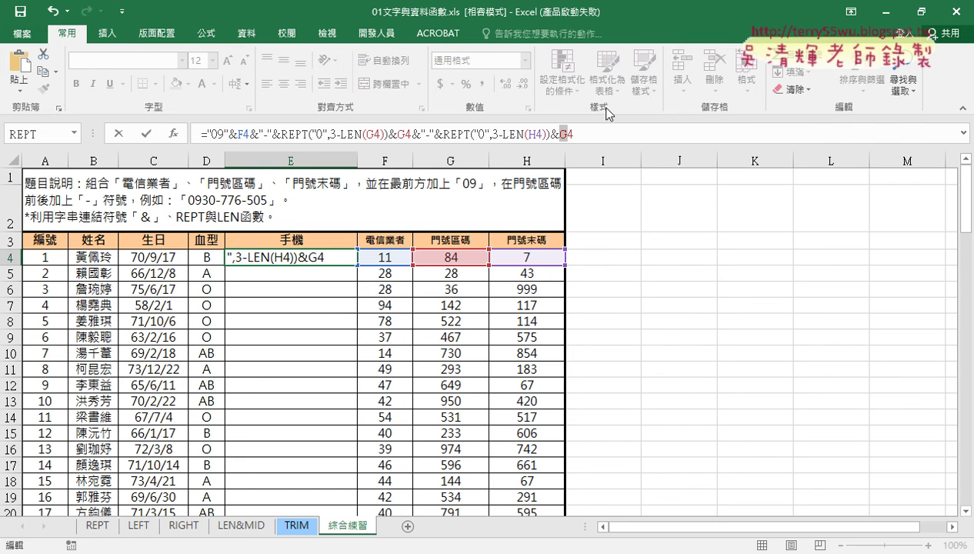
text(H)
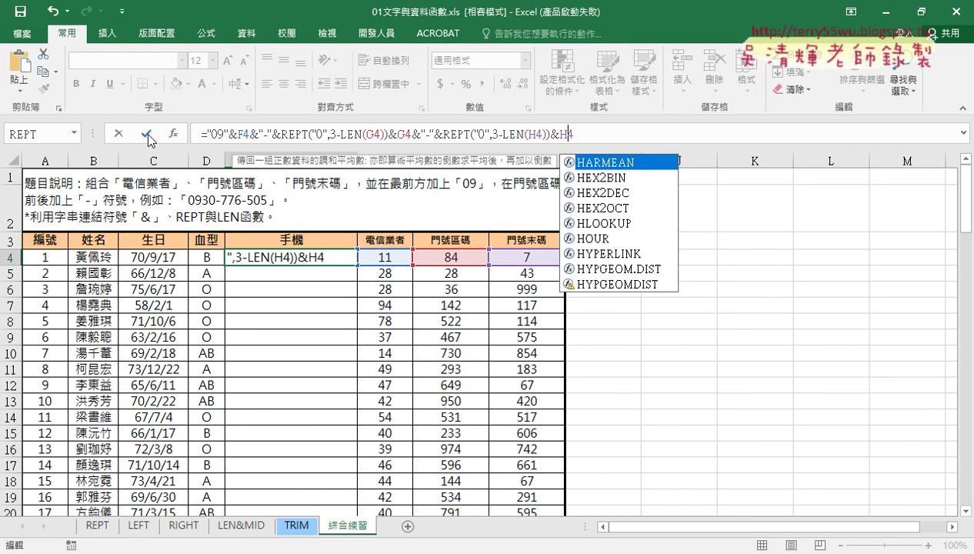
click(146, 133)
double_click(356, 264)
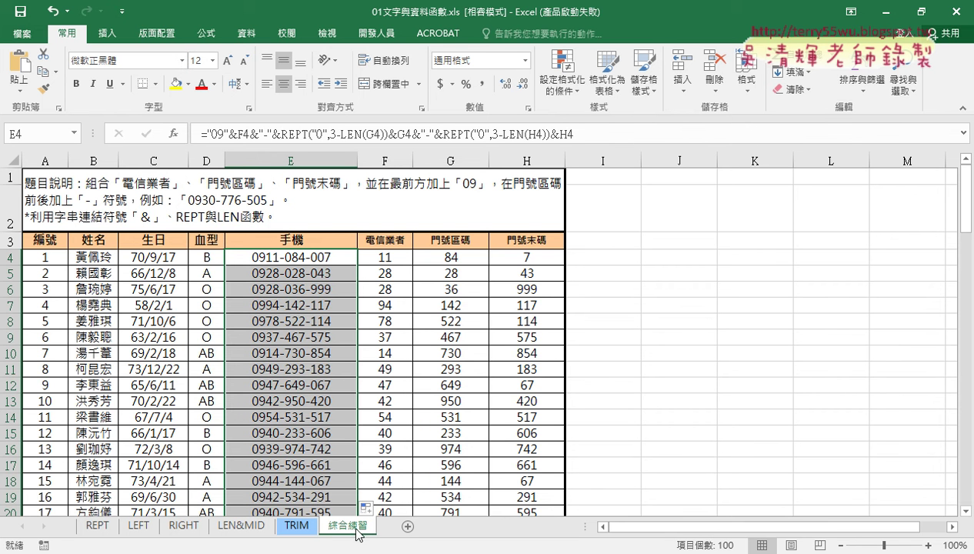
Copy the 綜合練習 sheet and name the copy 綜合練習 (TEXT)
drag(356, 532, 402, 529)
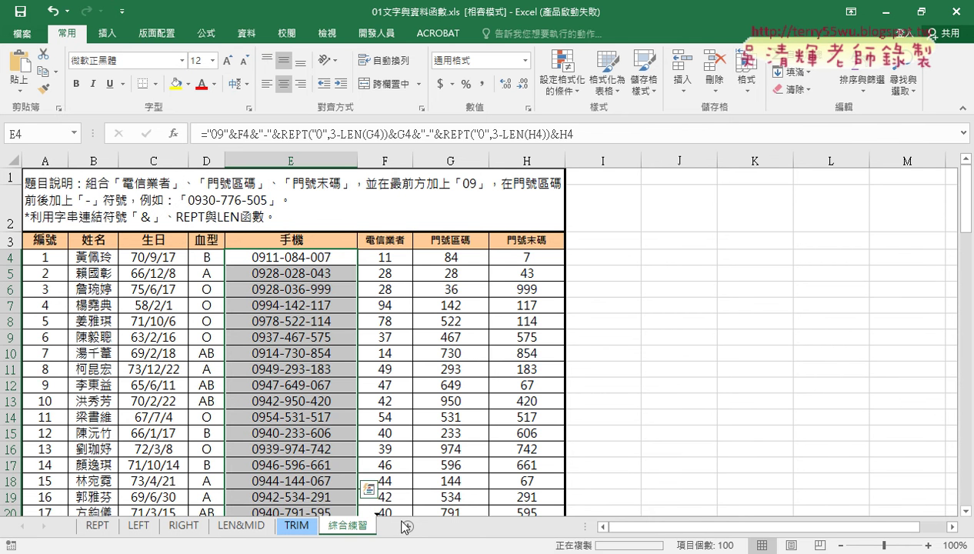
drag(402, 527, 404, 529)
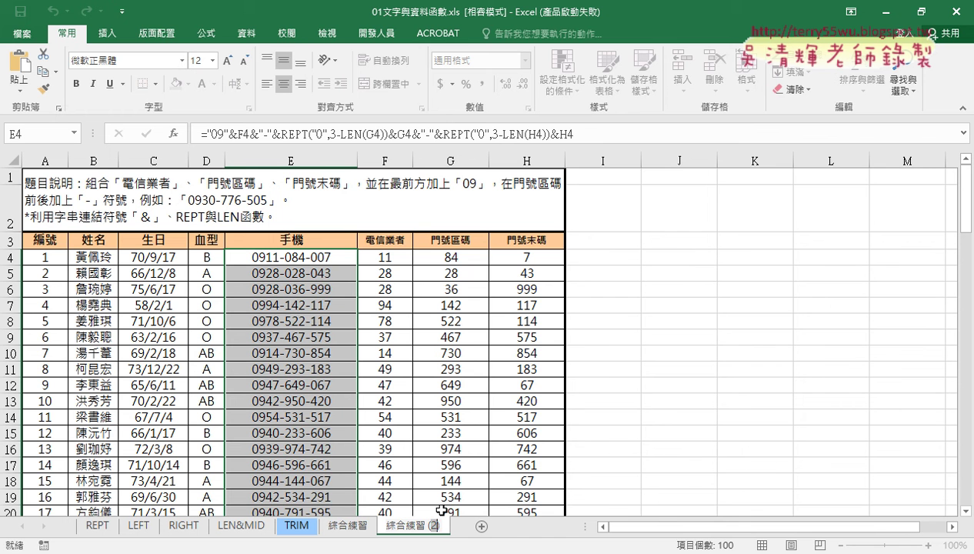
text(TE)
text(XT)
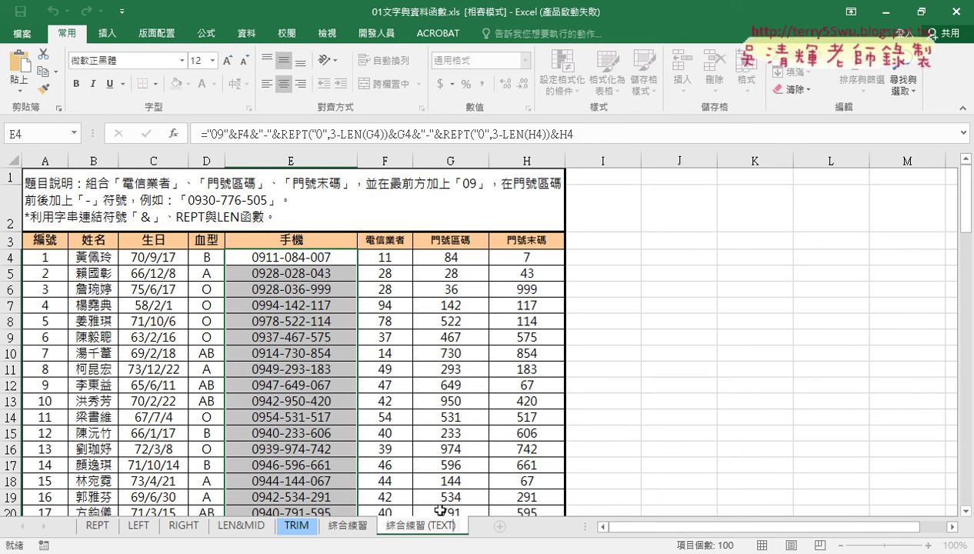
key(Return)
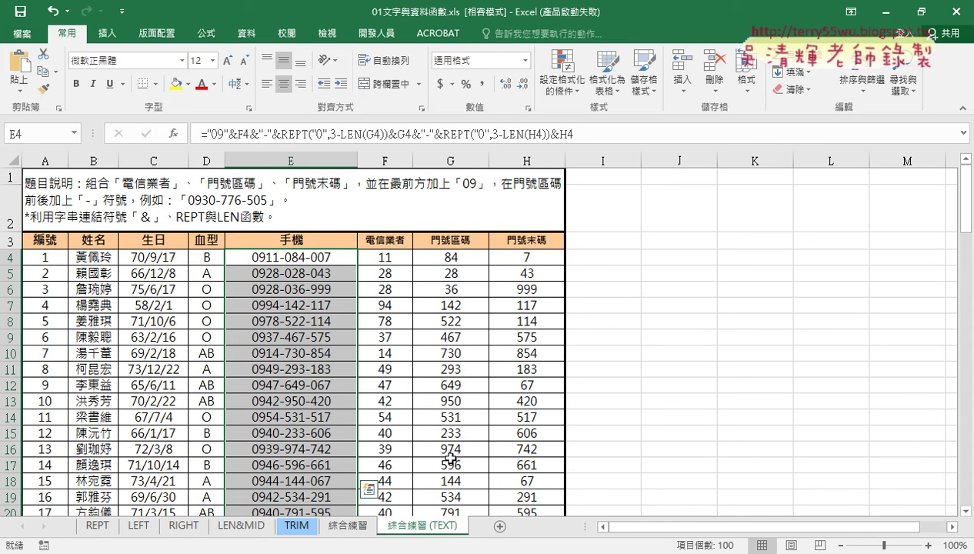
Select E4:E103 on the 綜合練習 (TEXT) sheet and delete all the phone formulas
click(451, 259)
click(352, 257)
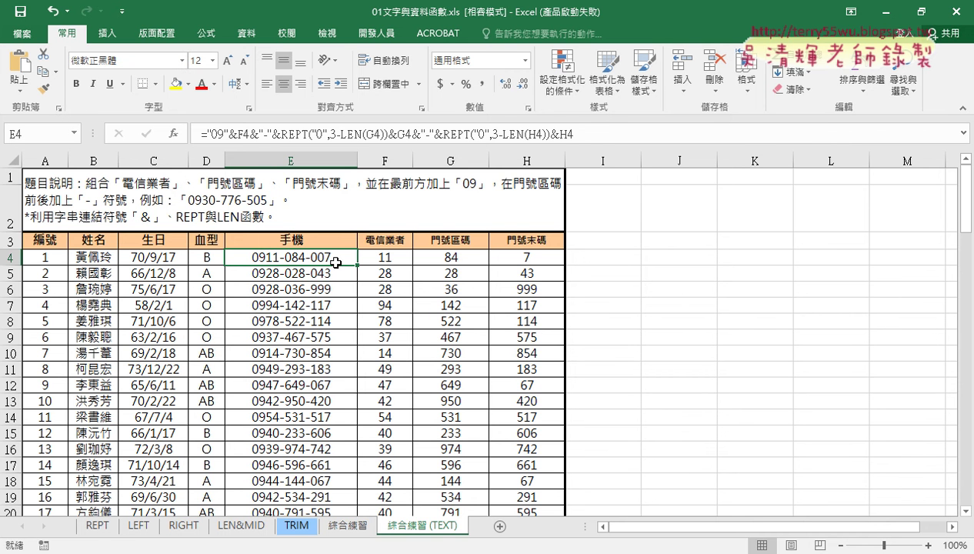
key(ctrl+shift+Down)
key(ctrl+v)
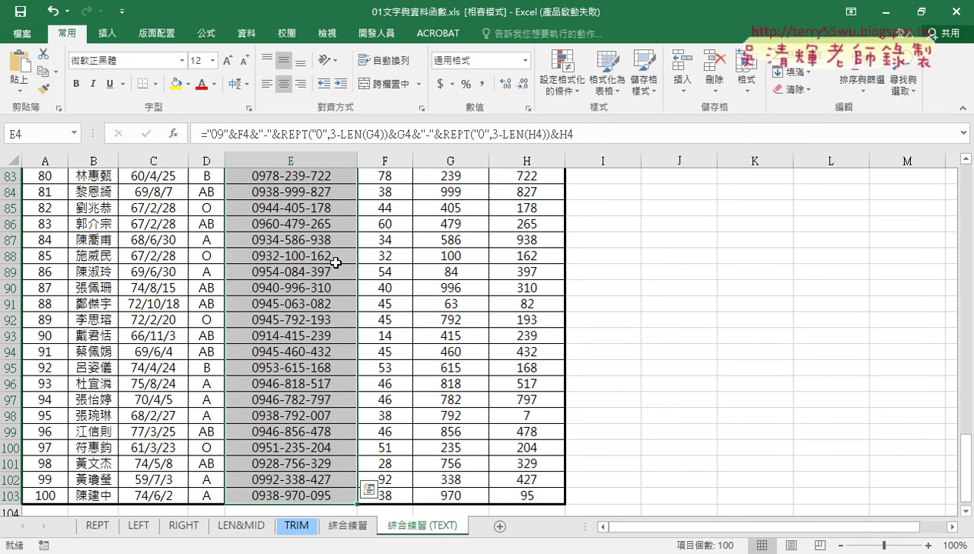
key(Delete)
scroll(337, 262, up, 20)
scroll(336, 262, up, 4)
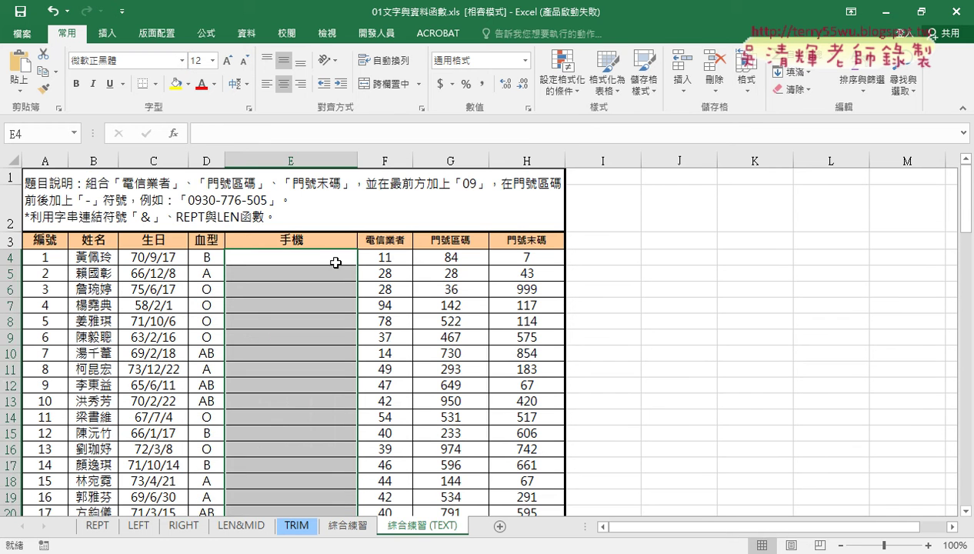
click(330, 262)
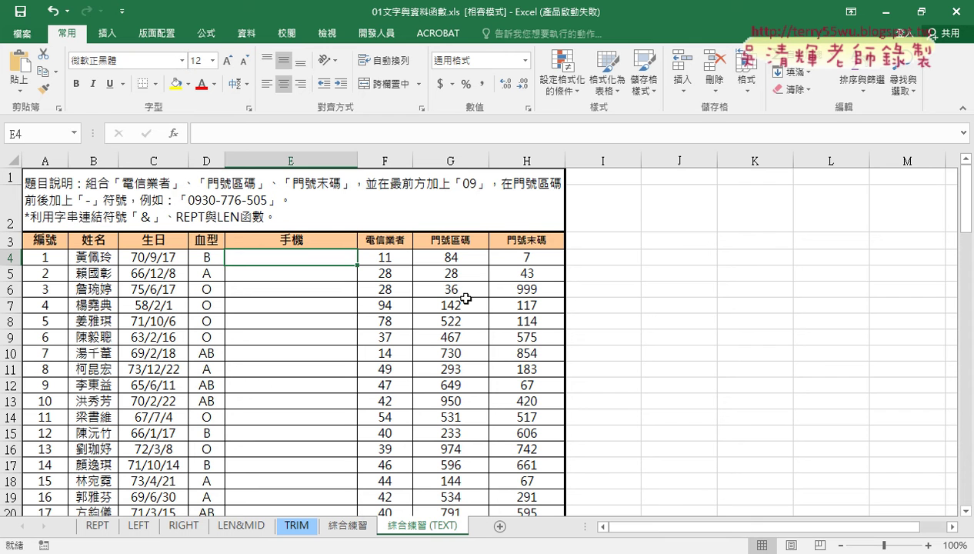
Apply the custom number format 000 to G4 so 84 displays as 084
click(452, 257)
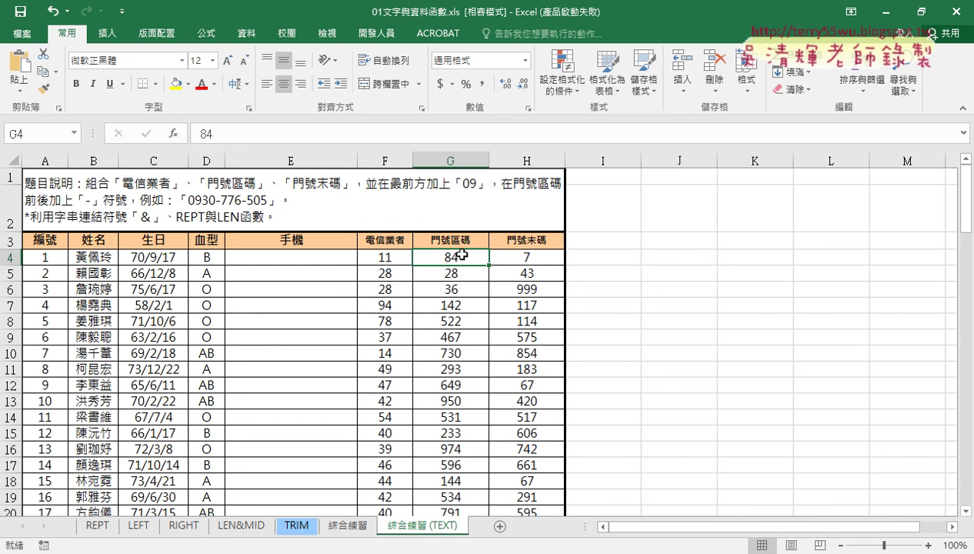
right_click(463, 255)
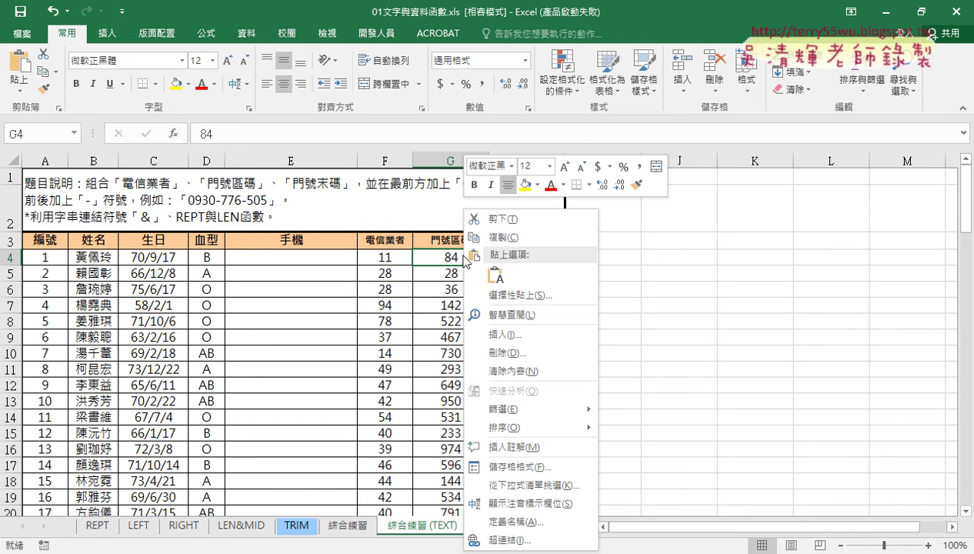
click(501, 468)
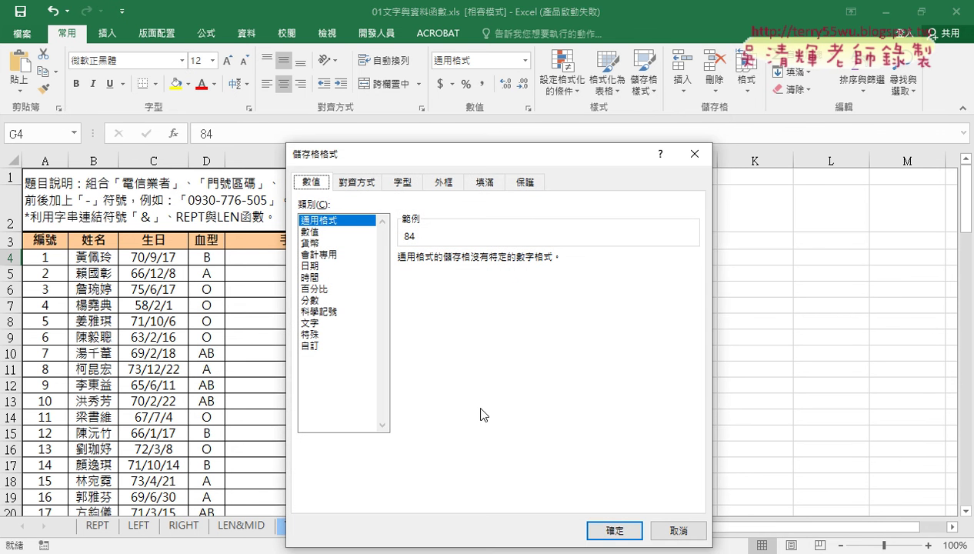
drag(312, 162, 579, 121)
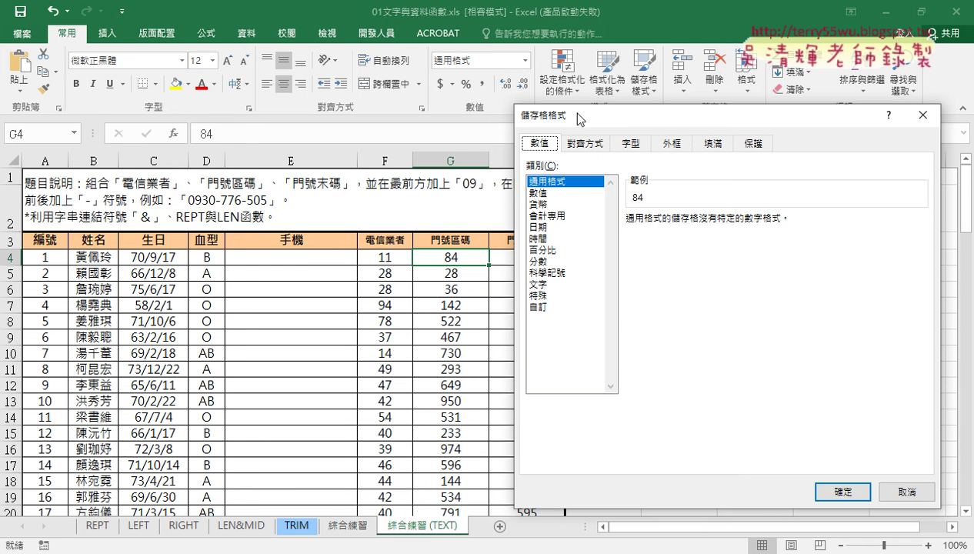
click(548, 308)
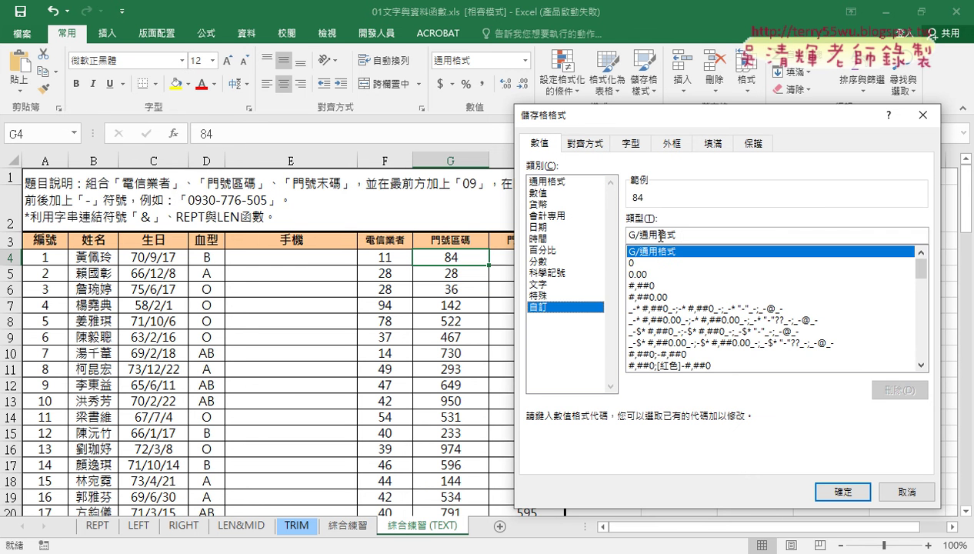
drag(681, 235, 626, 234)
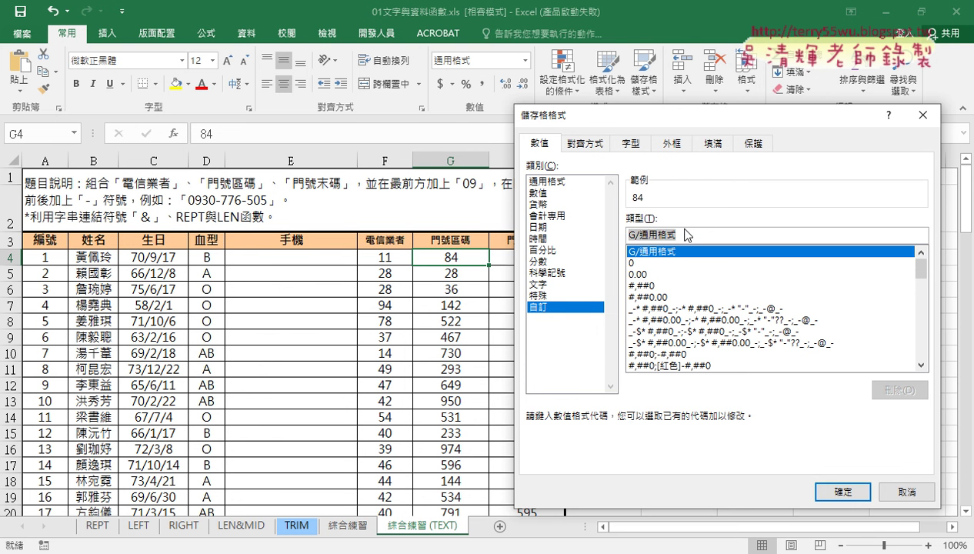
text(00)
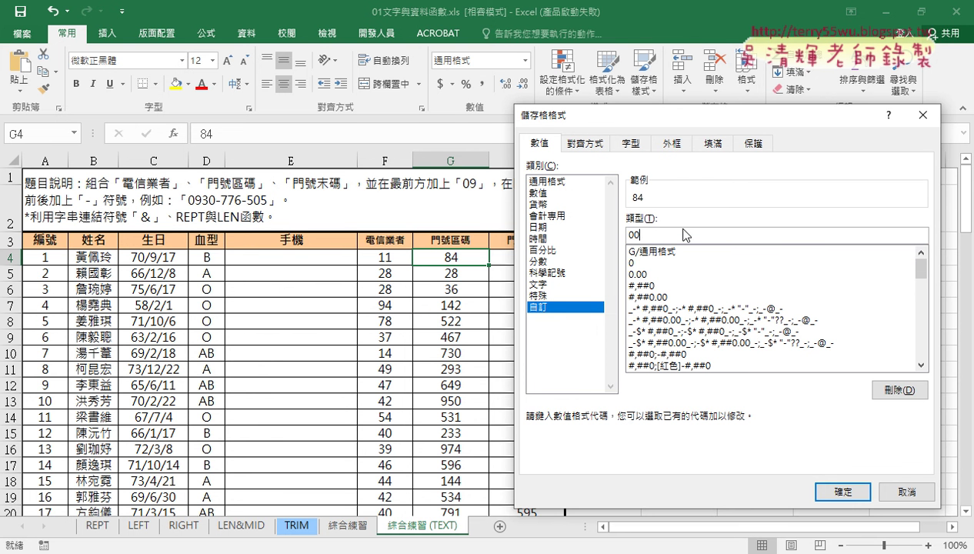
text(0)
double_click(653, 236)
click(833, 484)
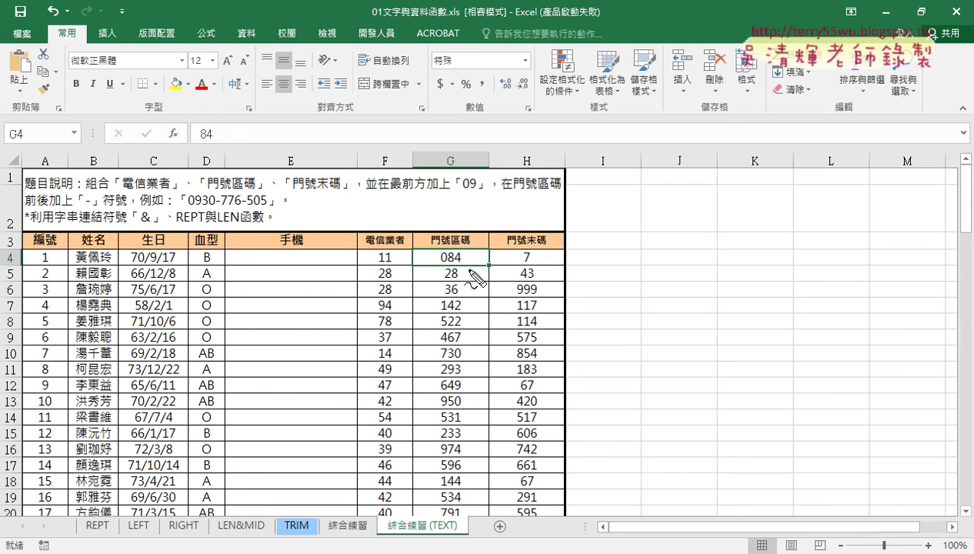
Annotate that G4 stores 84 but shows 084, clear the ink, and undo the 000 format
mouse_move(452, 271)
mouse_down()
mouse_move(428, 256)
mouse_move(440, 271)
mouse_up()
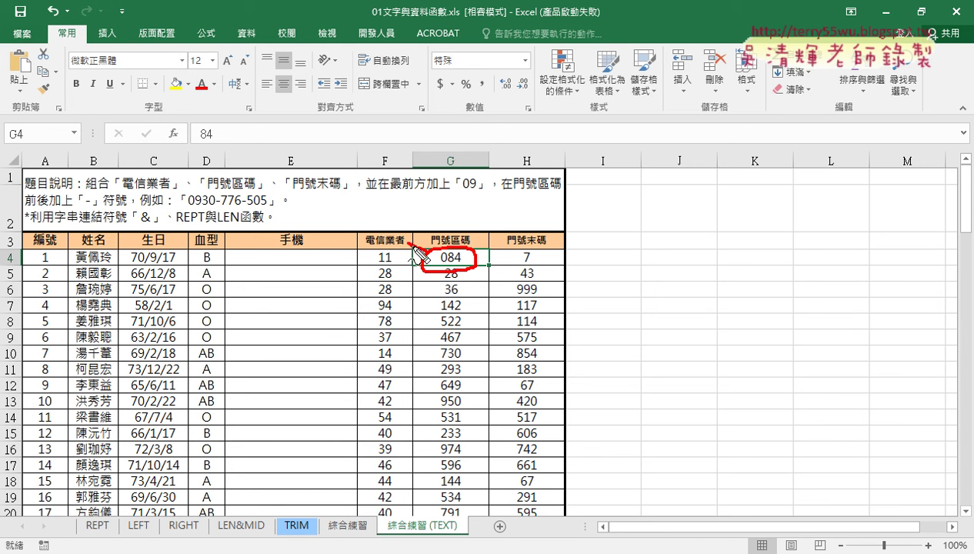
drag(420, 252, 217, 143)
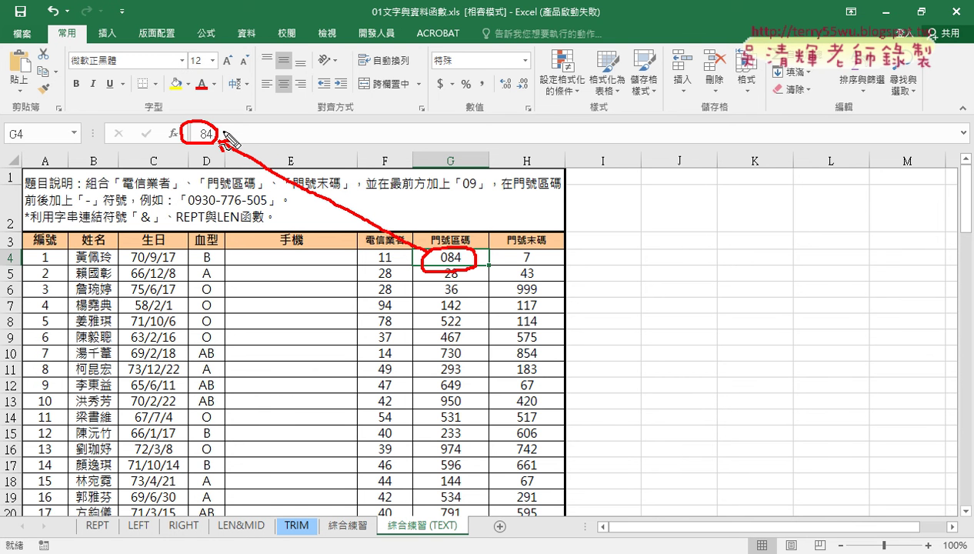
mouse_move(224, 132)
mouse_down()
mouse_move(448, 248)
mouse_move(434, 243)
mouse_up()
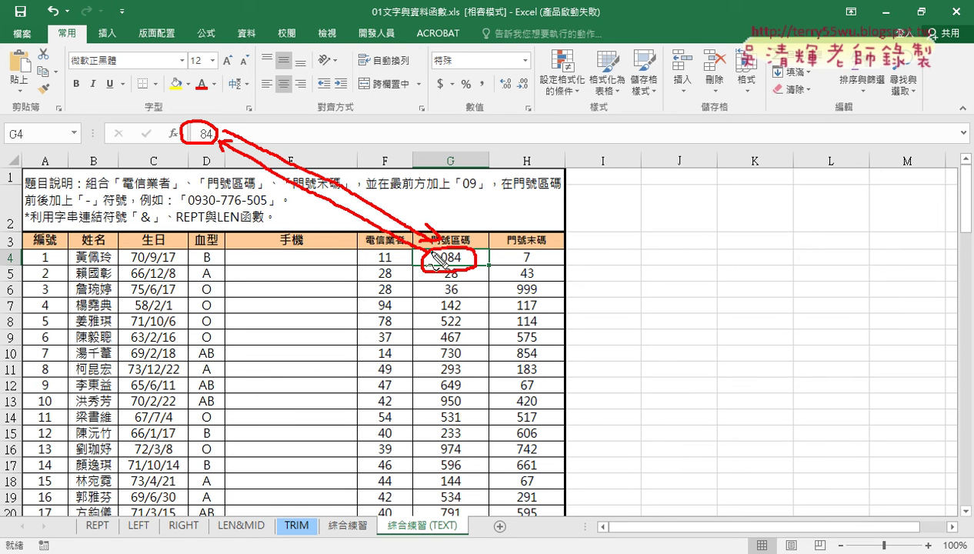
mouse_move(317, 121)
mouse_down()
mouse_move(352, 120)
mouse_move(336, 152)
mouse_move(376, 154)
mouse_move(375, 131)
mouse_move(403, 152)
mouse_up()
drag(344, 161, 384, 164)
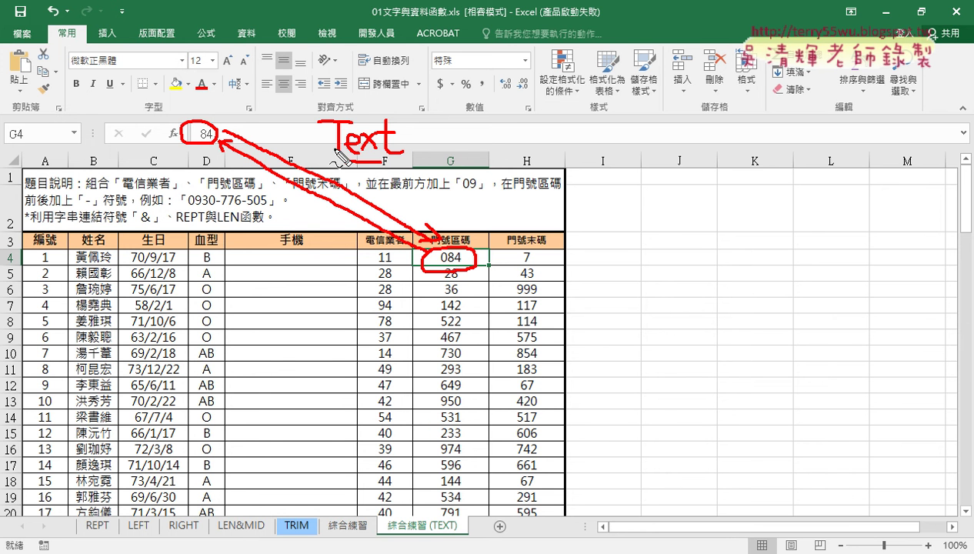
key(Escape)
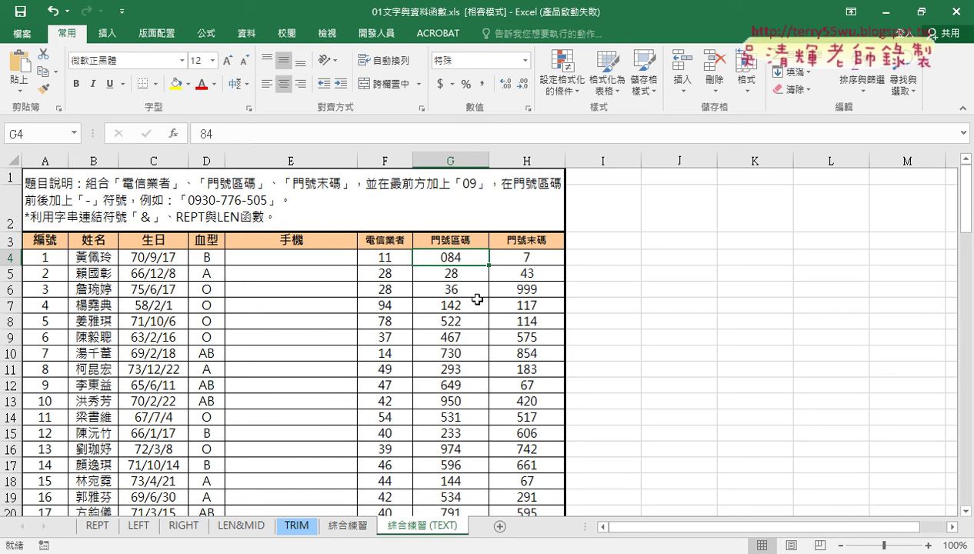
key(ctrl+z)
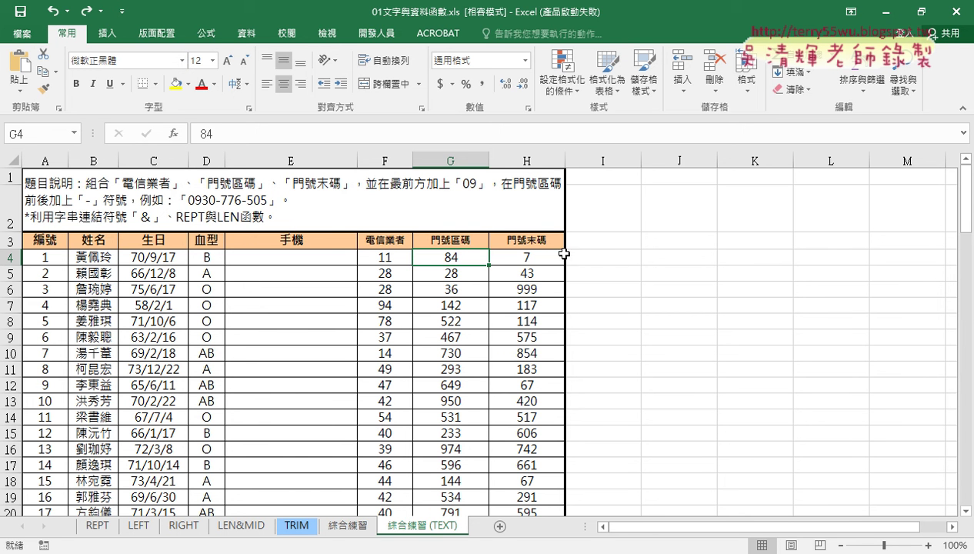
Select I4 and choose the TEXT function from the Text category
click(611, 260)
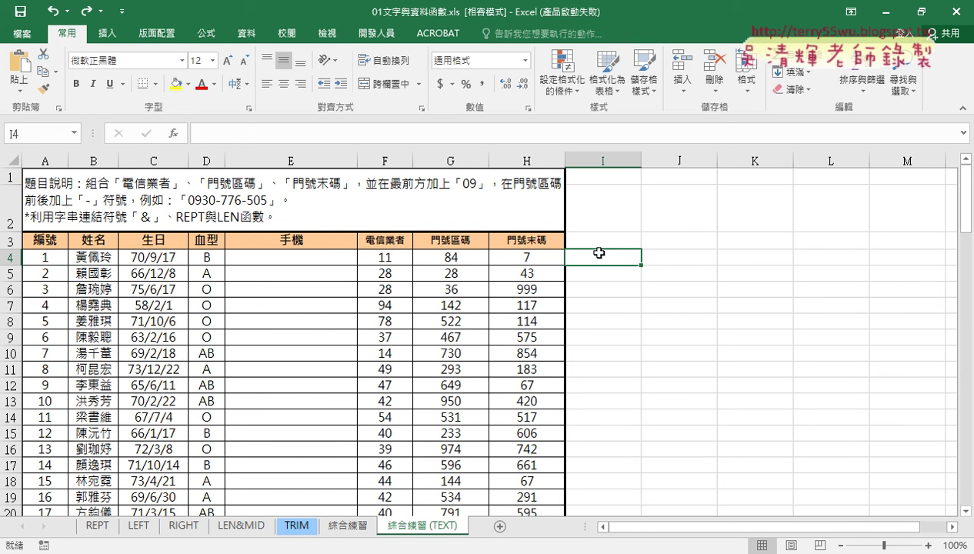
click(174, 133)
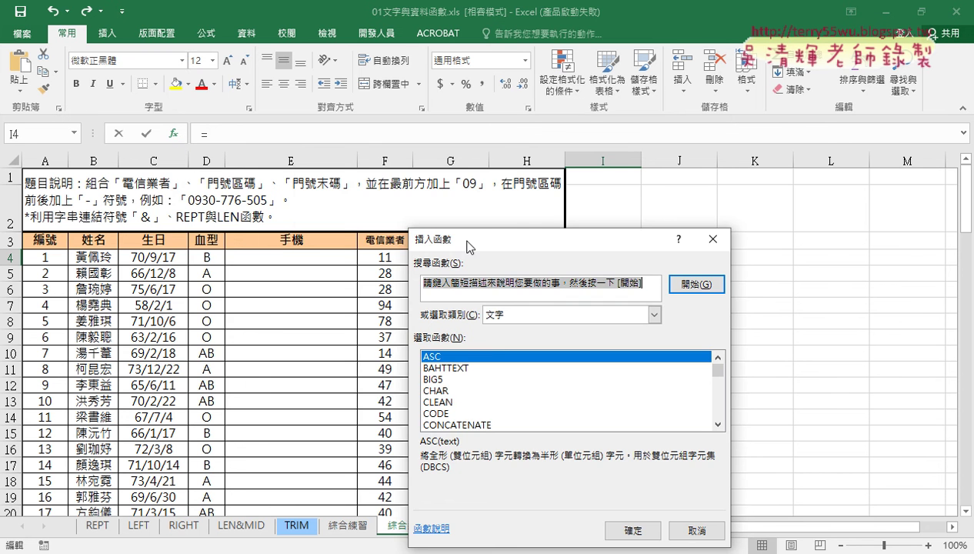
drag(463, 240, 215, 96)
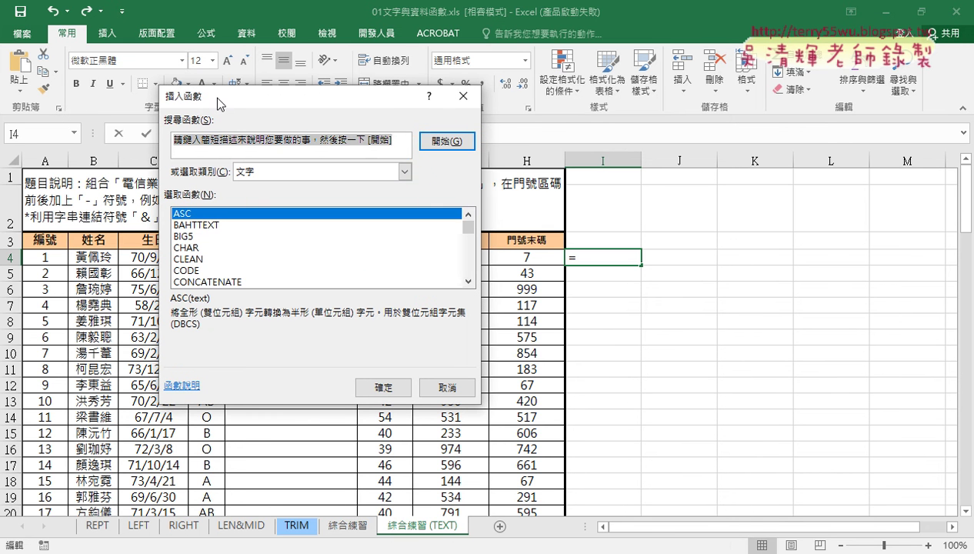
click(468, 260)
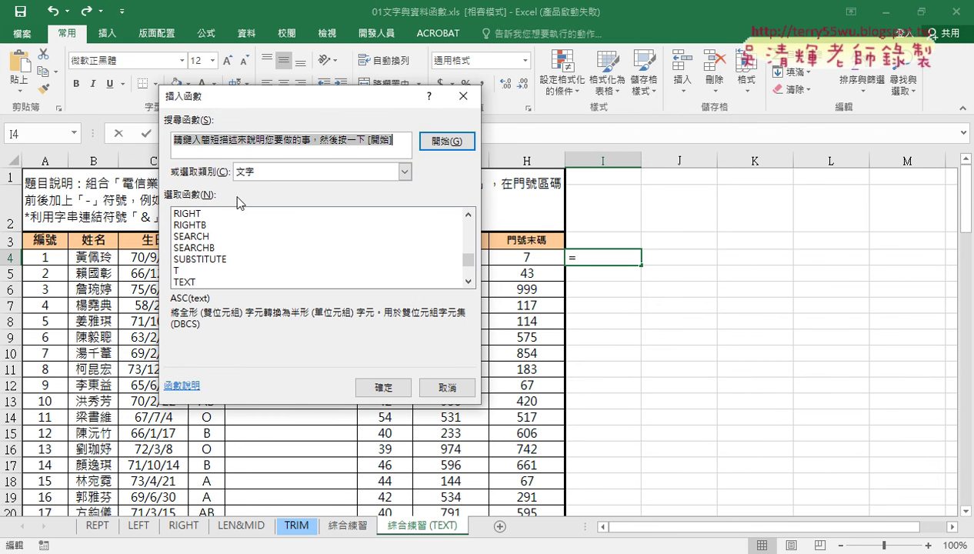
click(254, 172)
click(254, 173)
click(189, 281)
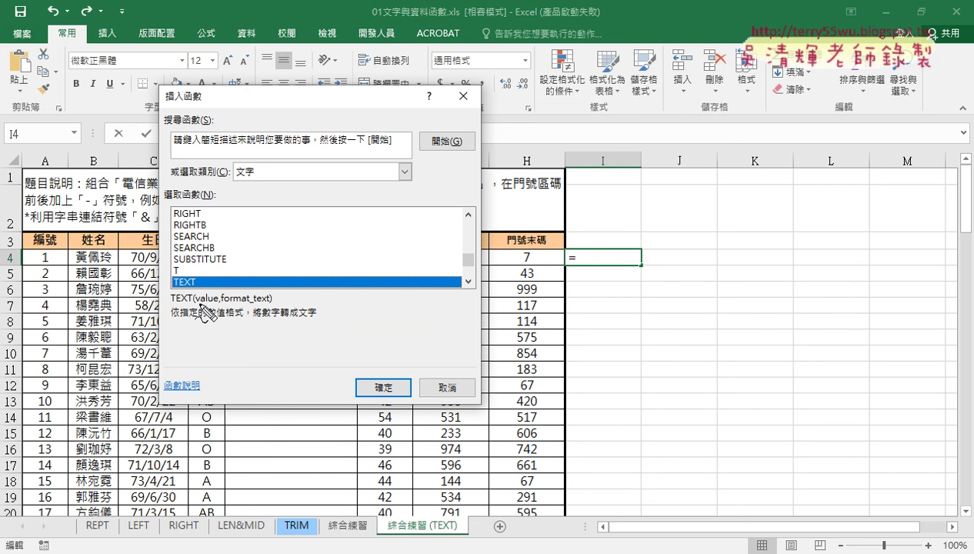
Annotate TEXT's value and format_text arguments with a 000 example, then clear the ink
mouse_move(167, 286)
mouse_down()
mouse_move(192, 285)
mouse_move(217, 303)
mouse_move(271, 303)
mouse_up()
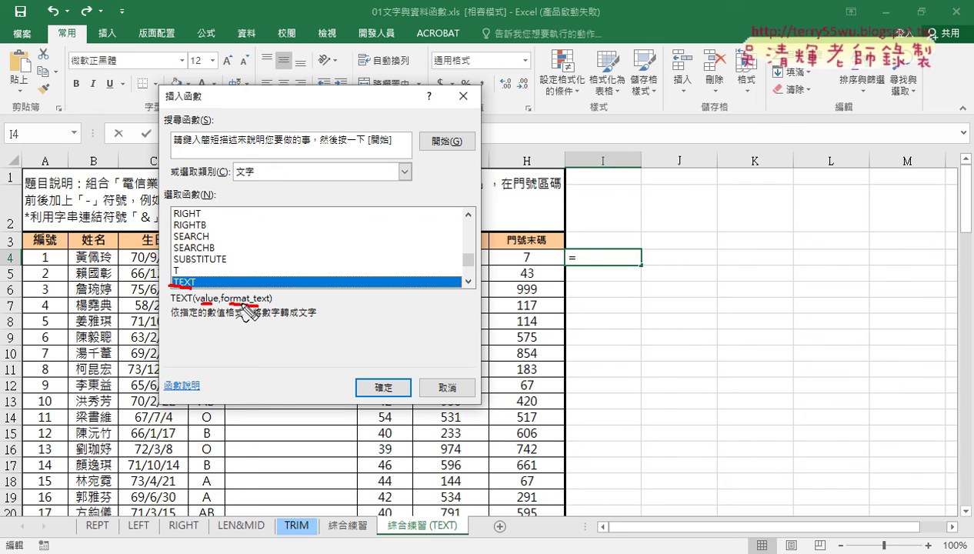
drag(256, 306, 270, 307)
mouse_move(287, 222)
mouse_down()
mouse_move(323, 247)
mouse_move(371, 229)
mouse_up()
drag(375, 216, 377, 228)
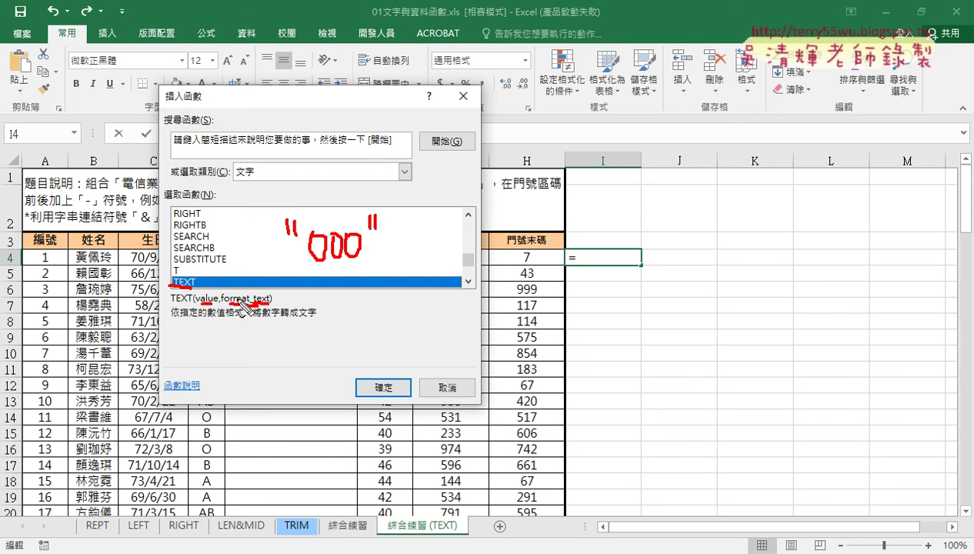
drag(285, 245, 383, 249)
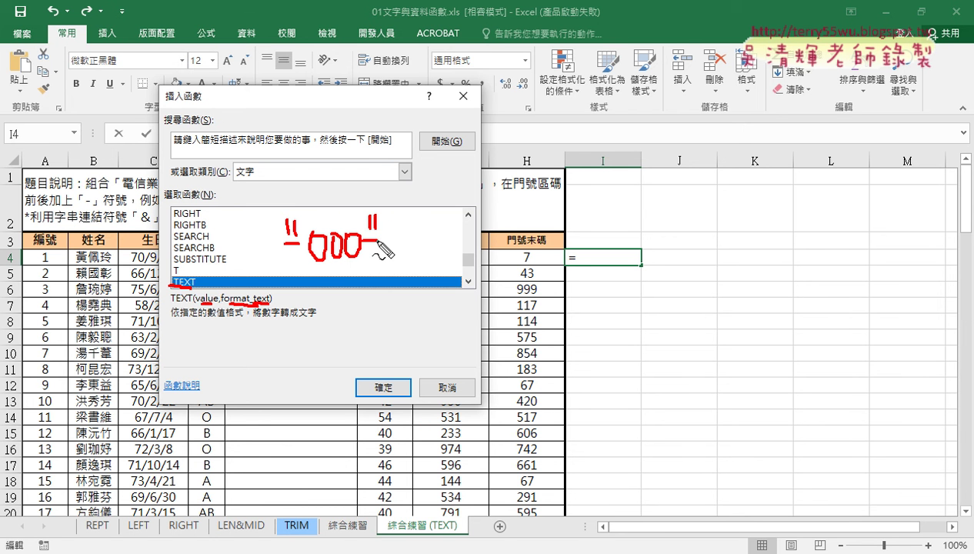
drag(200, 305, 216, 305)
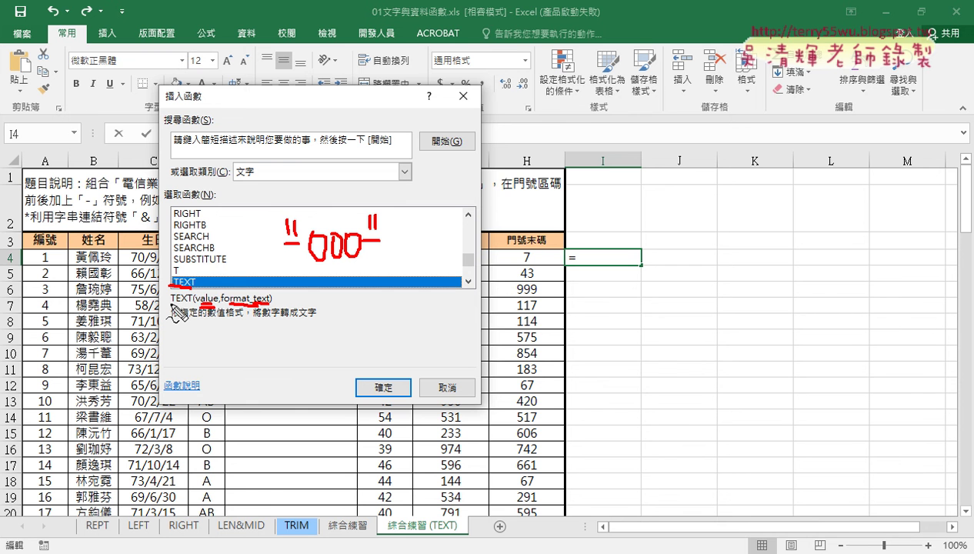
key(Escape)
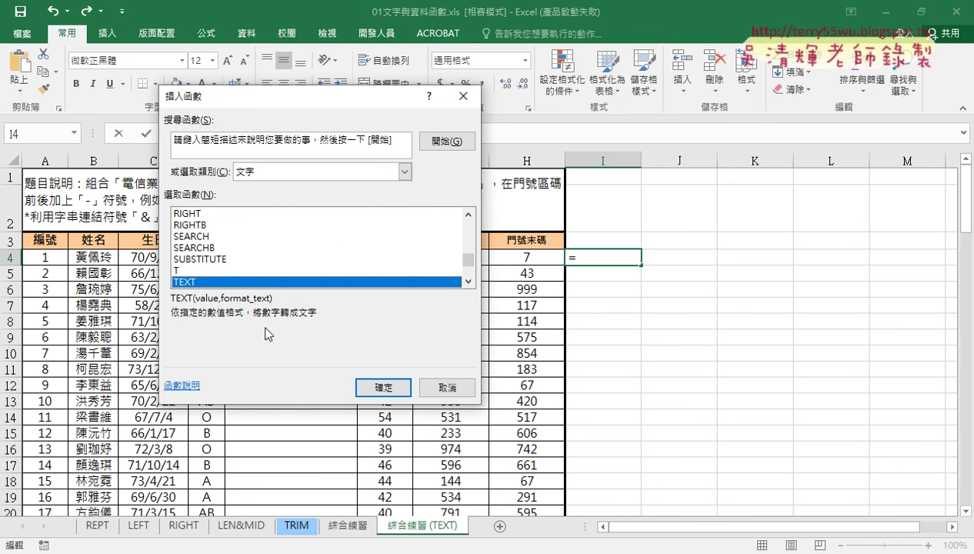
Set TEXT's Value to G4 and Format_text to "000"
click(382, 389)
drag(326, 138, 323, 355)
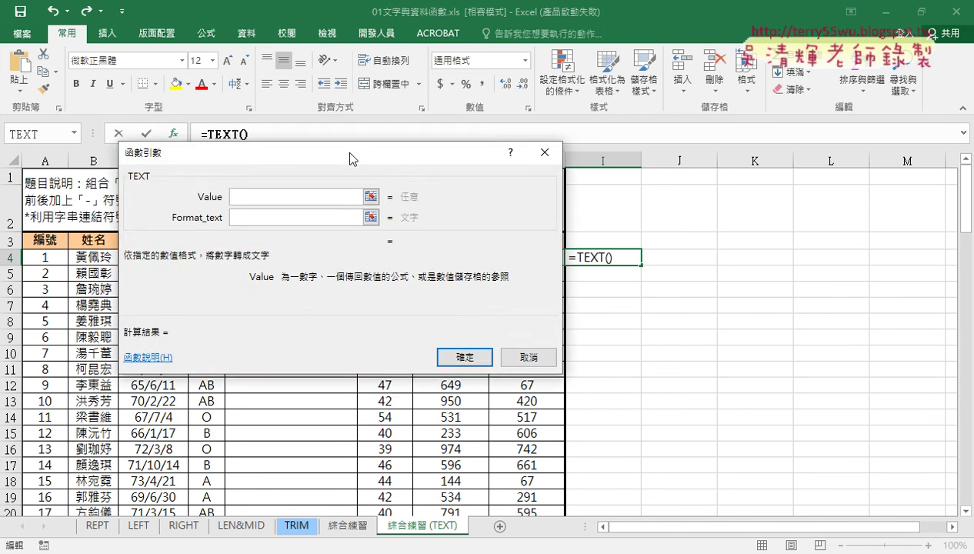
click(453, 257)
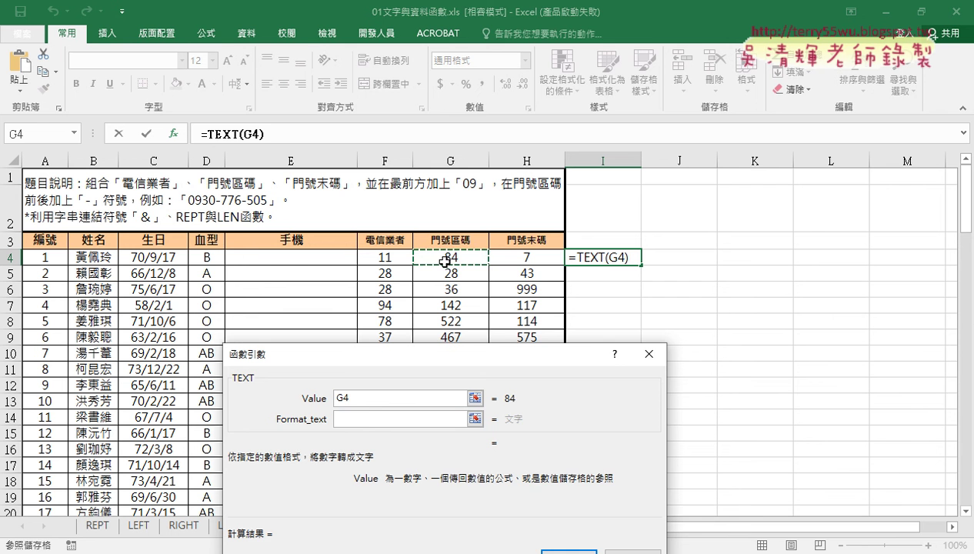
click(361, 418)
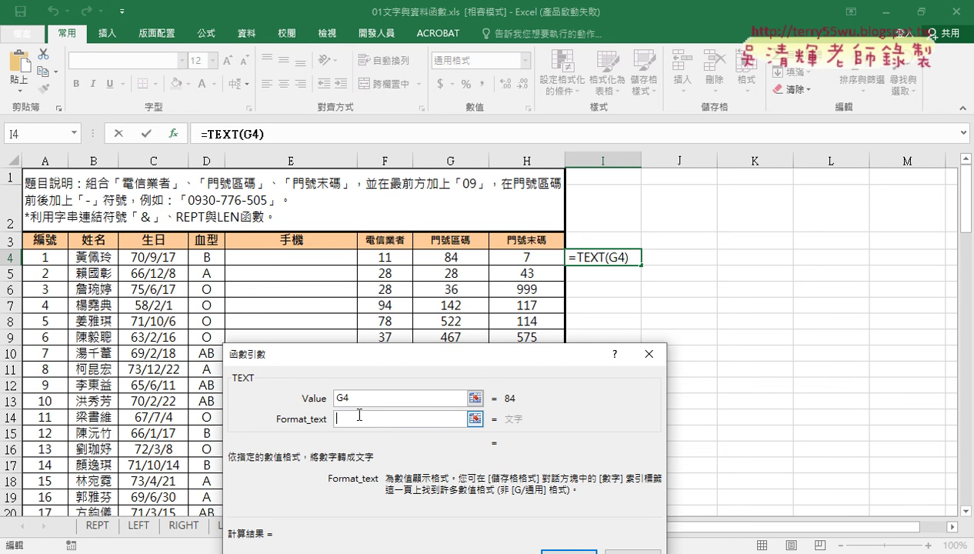
text(")
text(000")
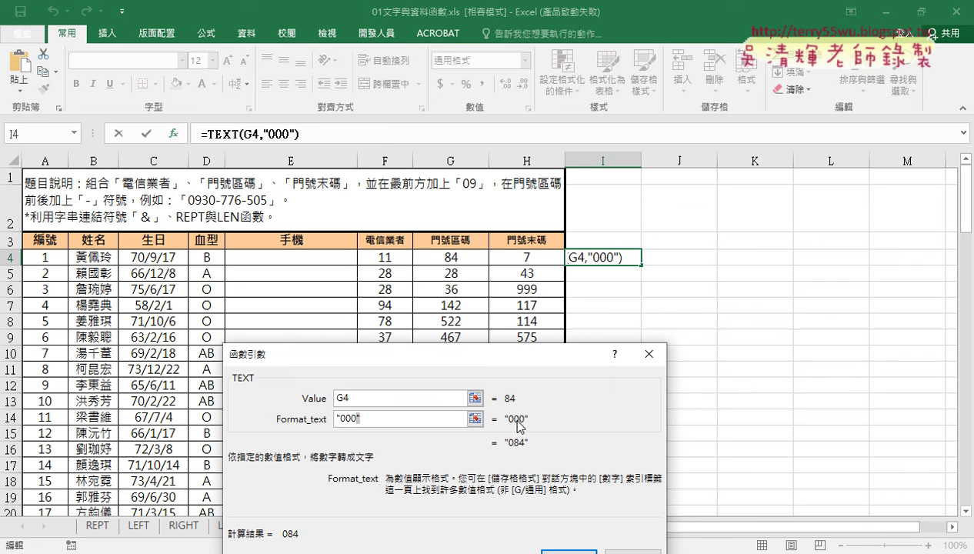
Mark the 084 preview against G4's 84, clear the ink, and confirm =TEXT(G4,"000")
drag(516, 433, 526, 437)
drag(458, 251, 463, 262)
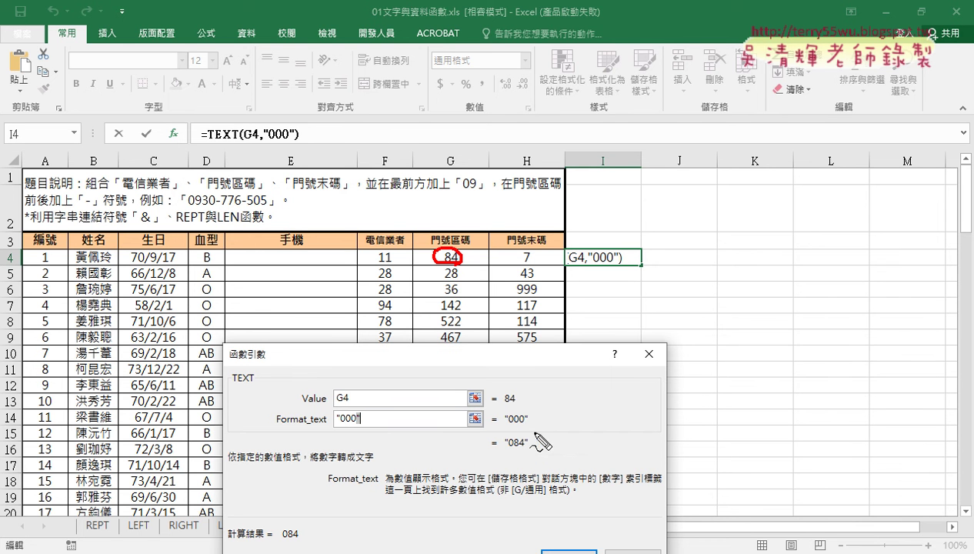
drag(521, 400, 505, 401)
mouse_move(534, 443)
mouse_down()
mouse_move(500, 441)
mouse_move(505, 423)
mouse_move(531, 440)
mouse_up()
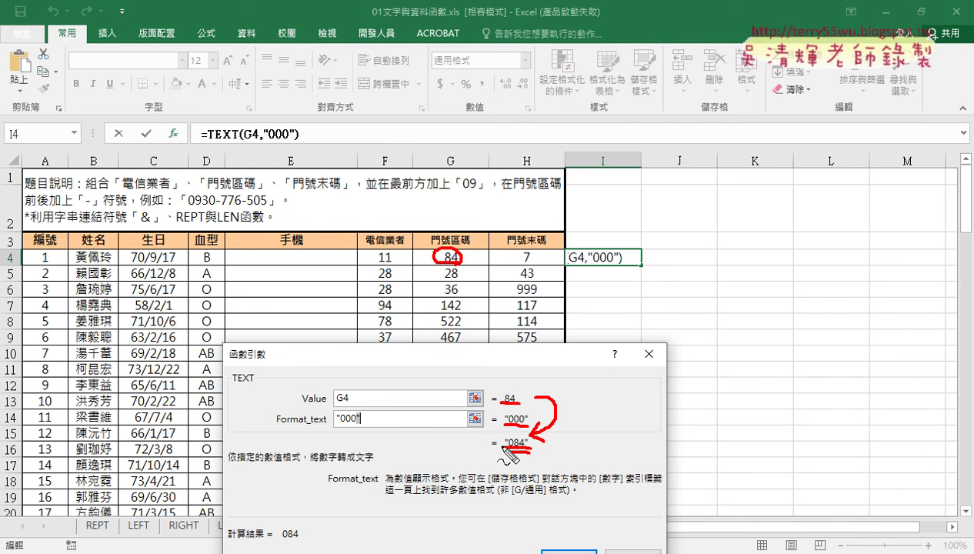
key(Escape)
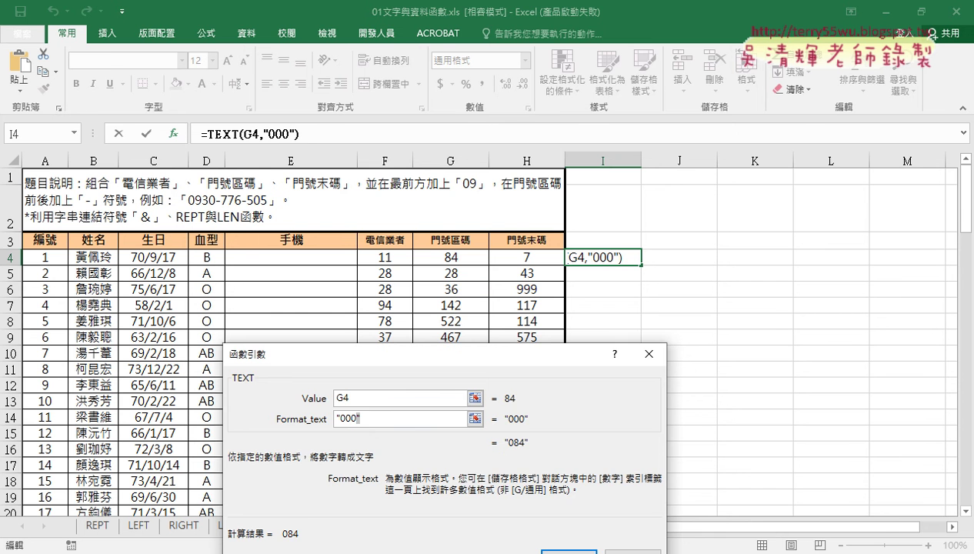
click(569, 551)
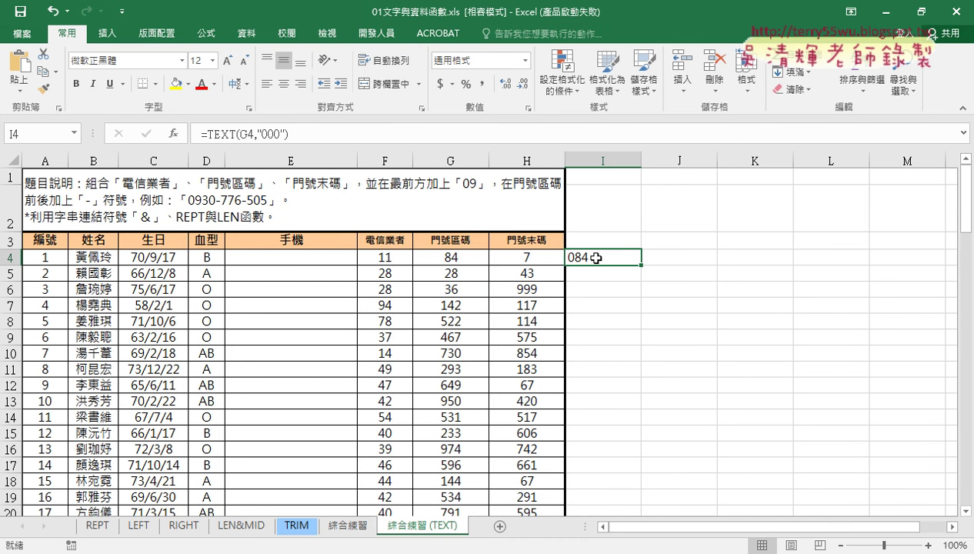
Enter ="09"&F4&"-"& in E4 on the 綜合練習 (TEXT) sheet
click(323, 254)
click(286, 133)
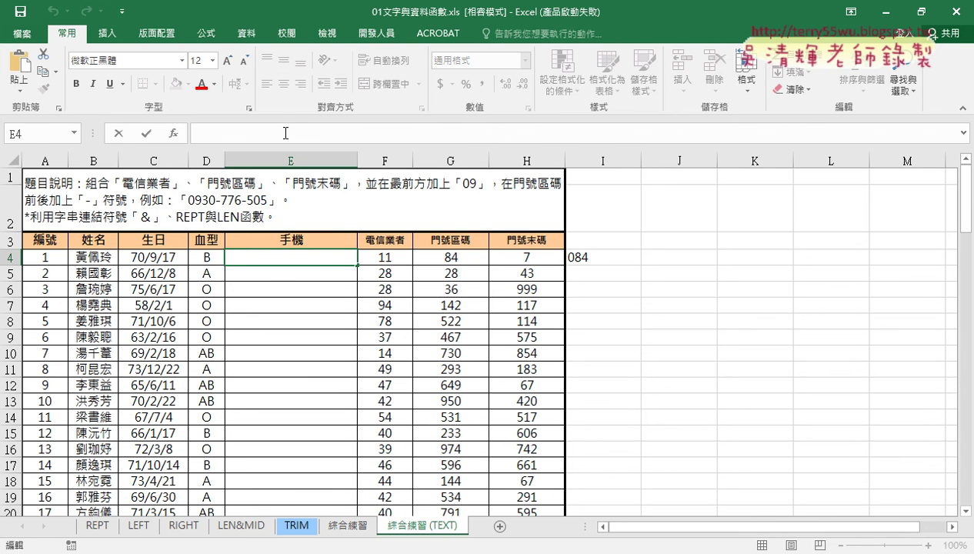
text(=)
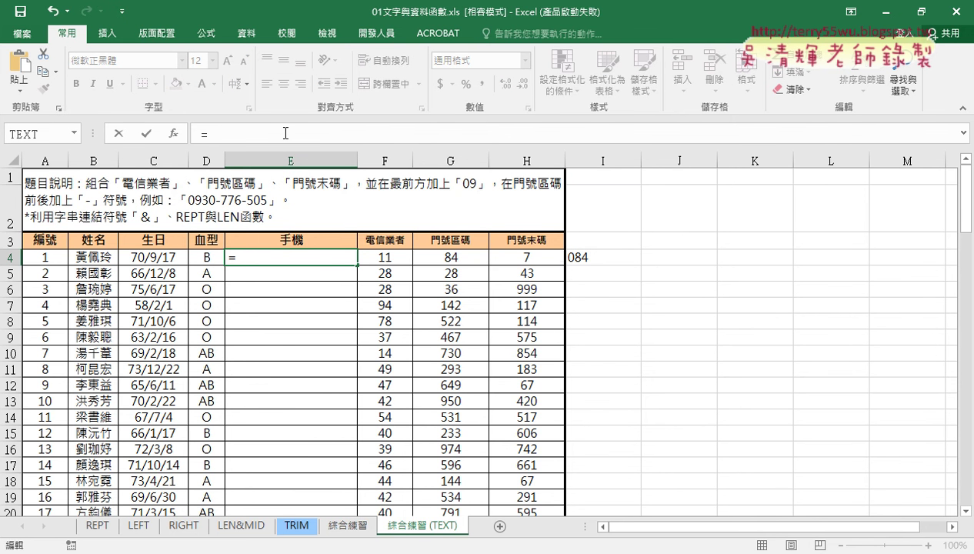
text("09)
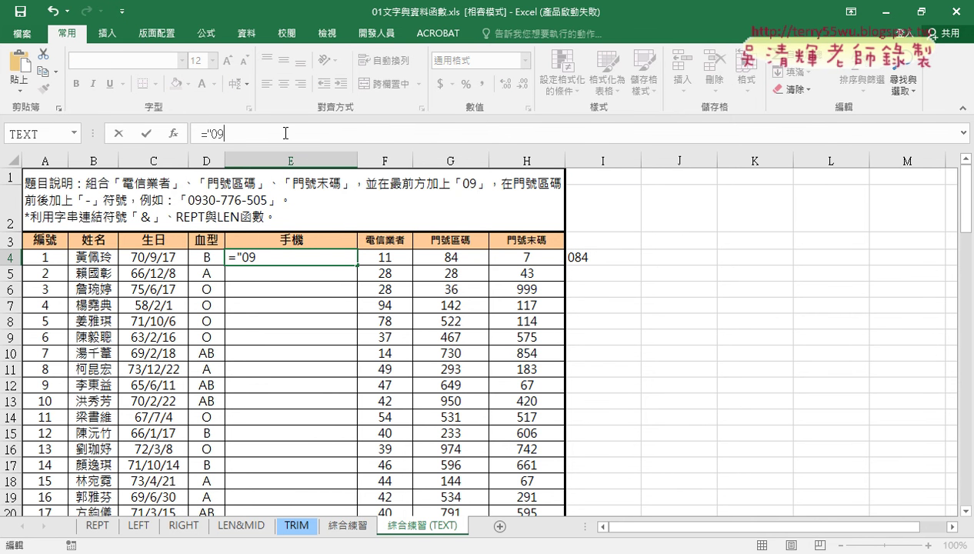
text(")
text(&)
click(385, 259)
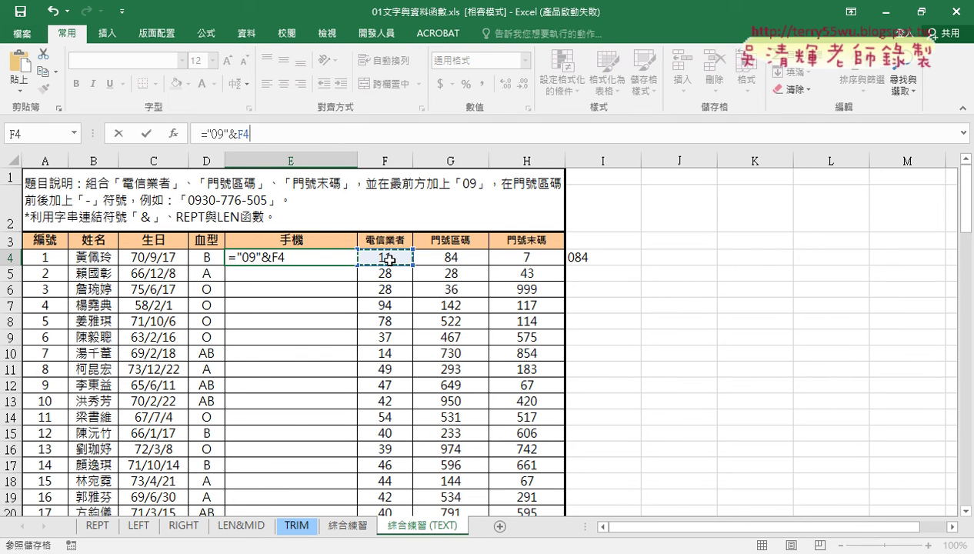
text(&)
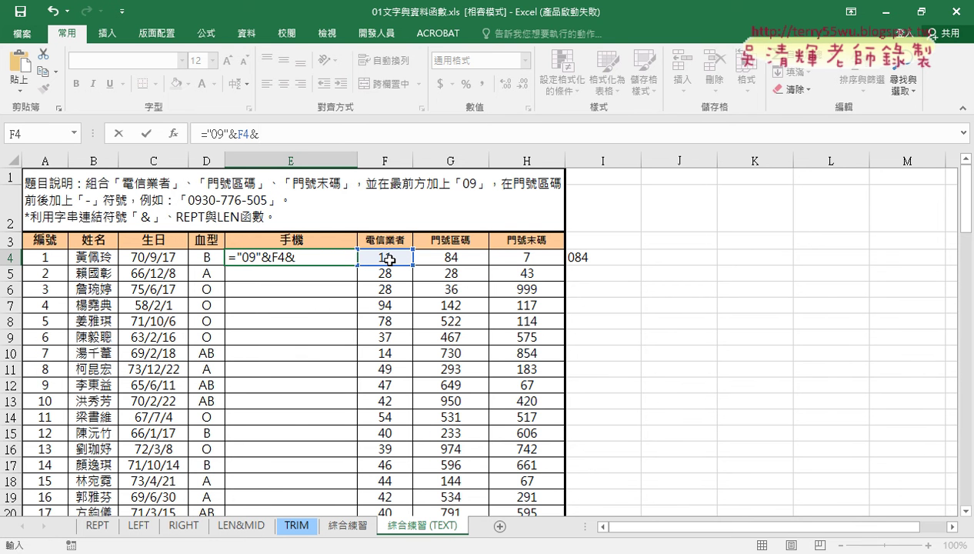
text("-")
click(146, 133)
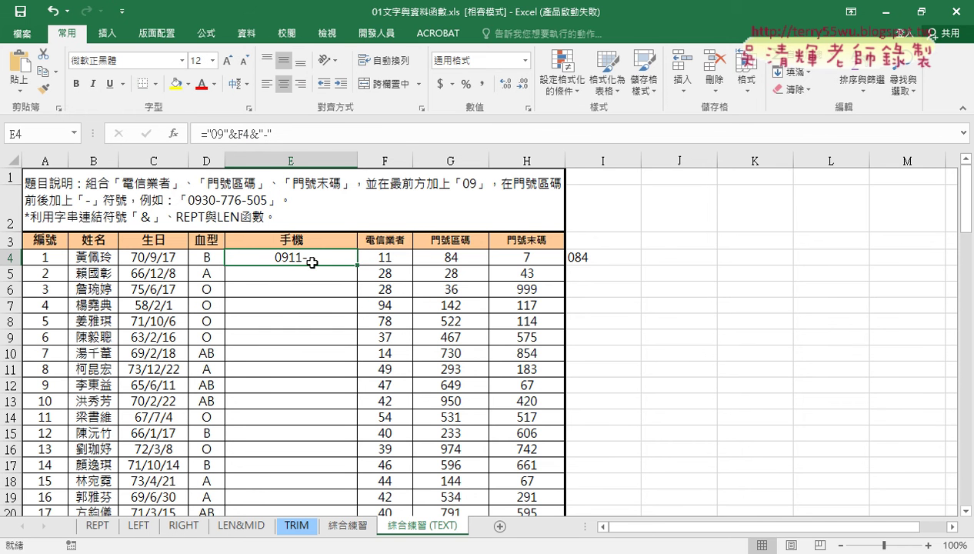
click(323, 139)
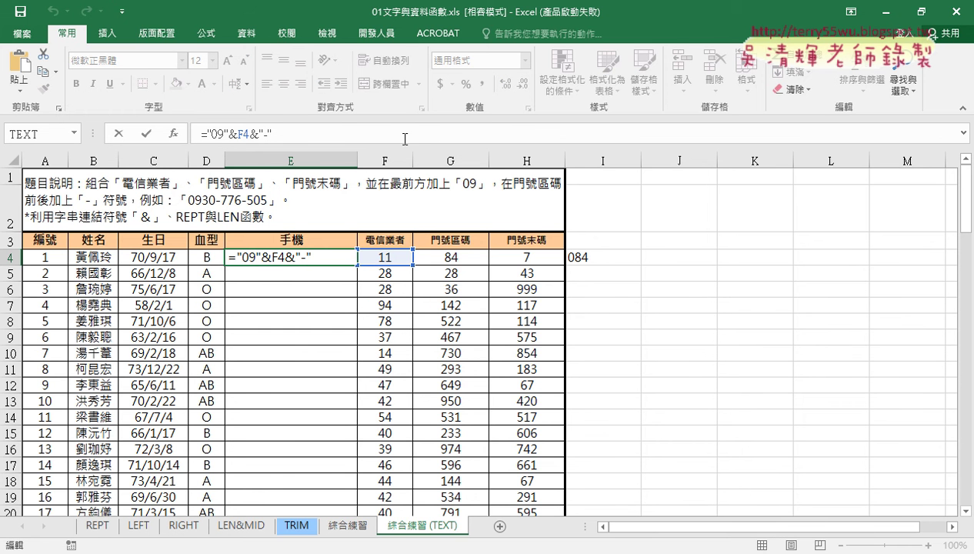
text(&)
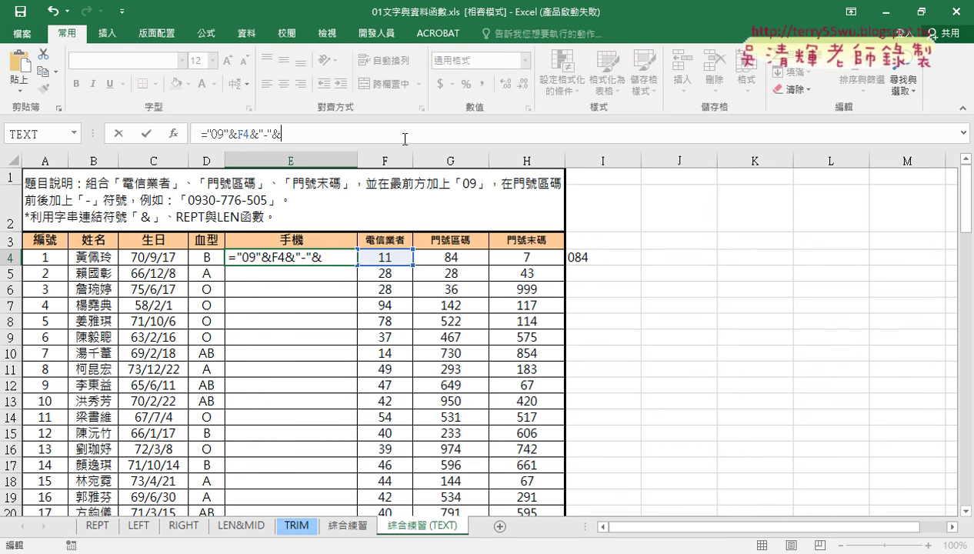
click(74, 134)
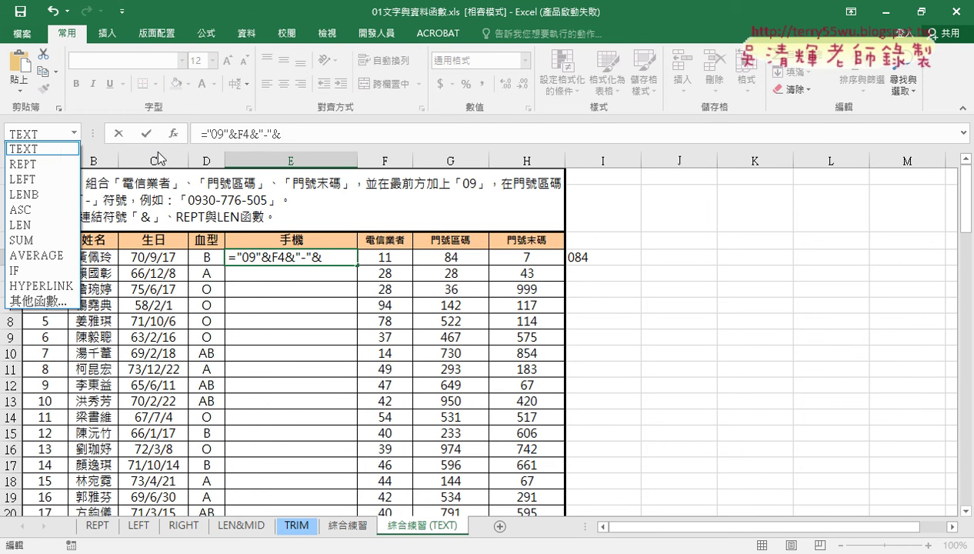
Append TEXT(G4,"000") to E4's formula so the cell shows 0911-084
click(51, 148)
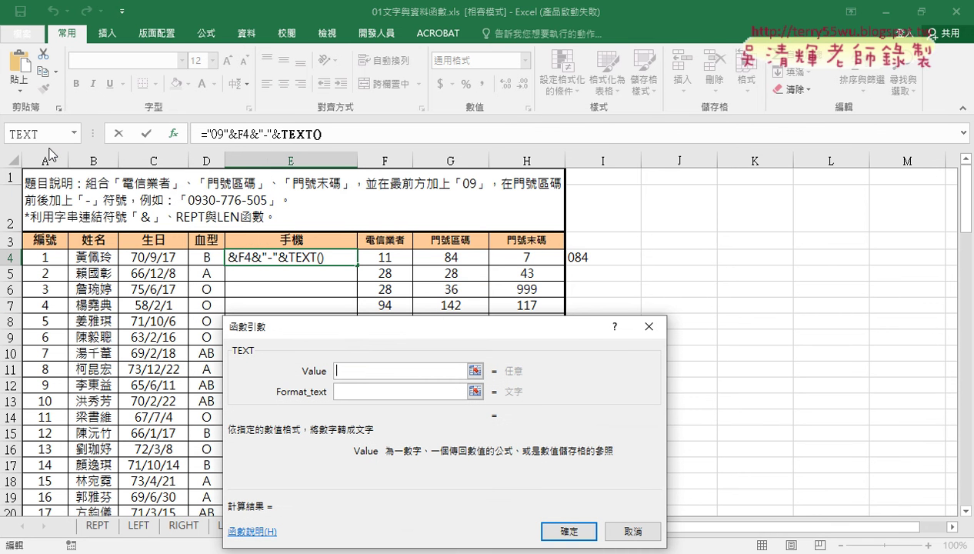
click(435, 256)
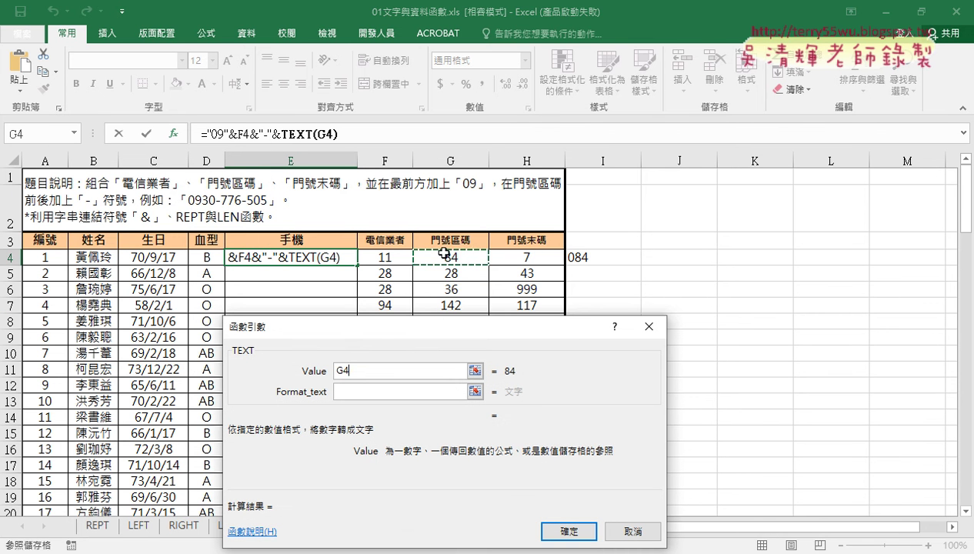
click(371, 388)
text(")
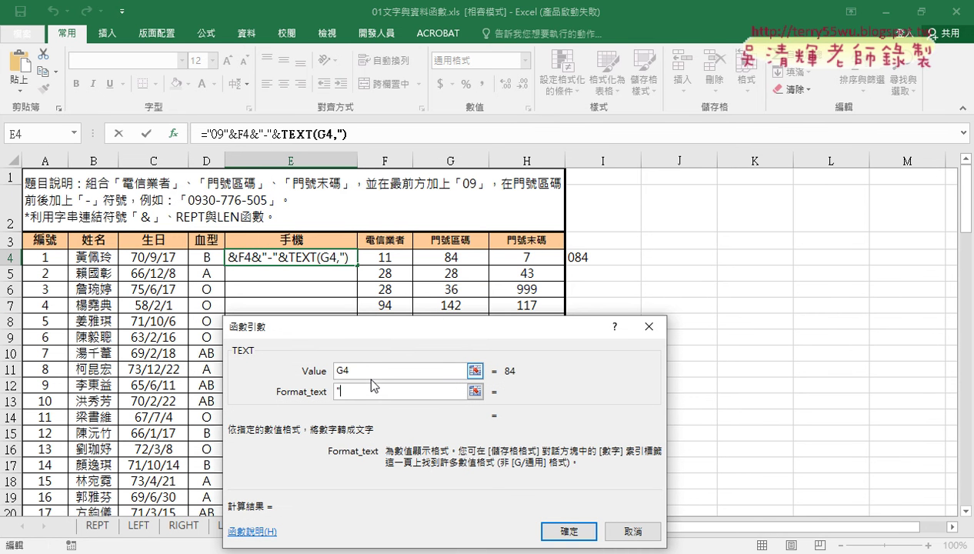
text(000")
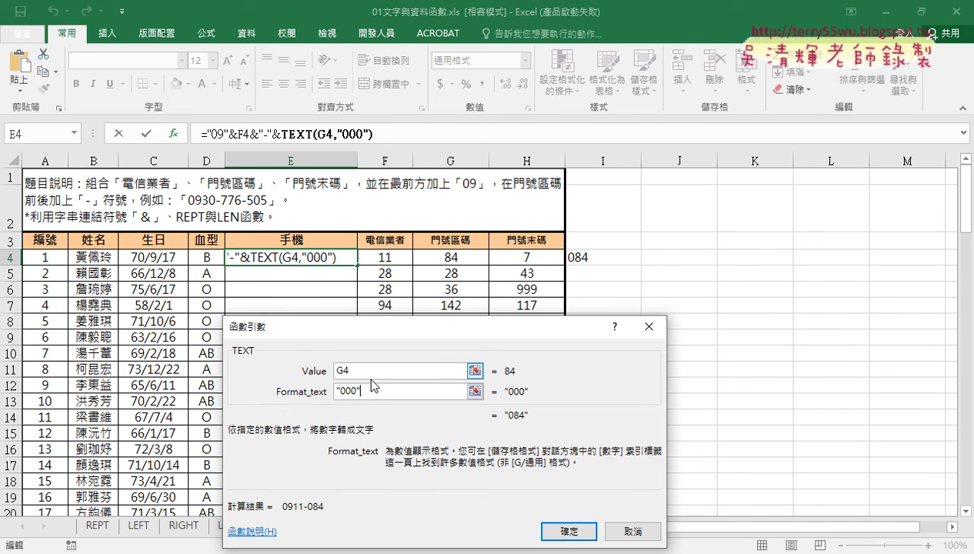
click(573, 531)
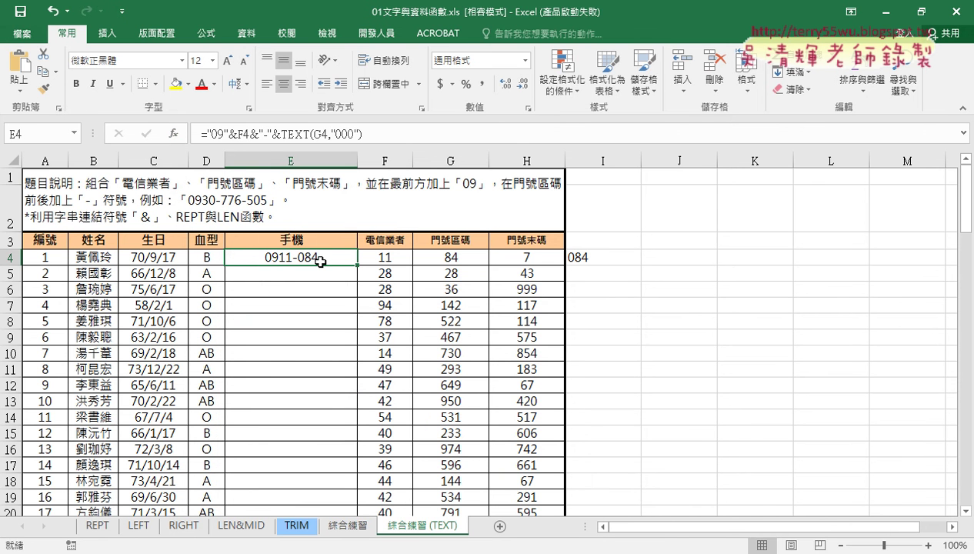
drag(361, 134, 251, 135)
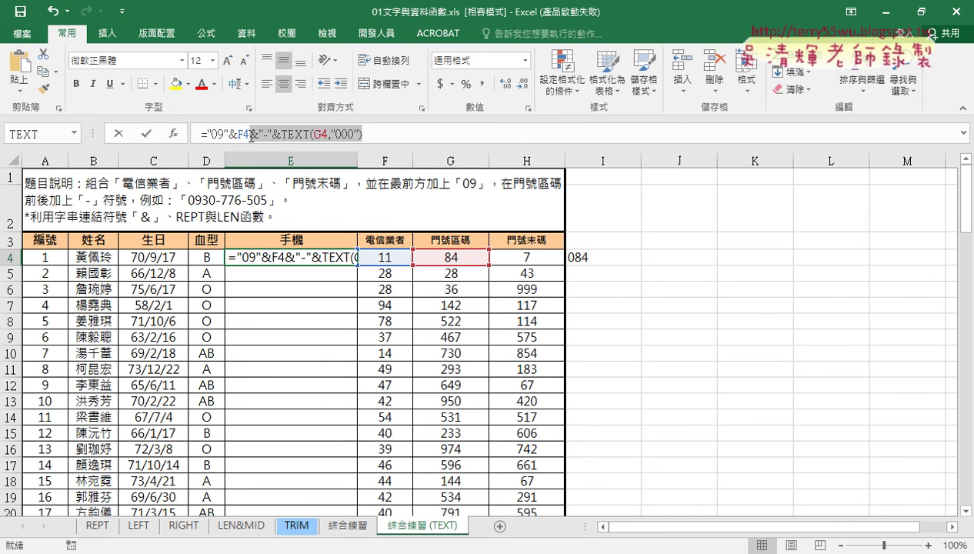
right_click(252, 136)
click(342, 163)
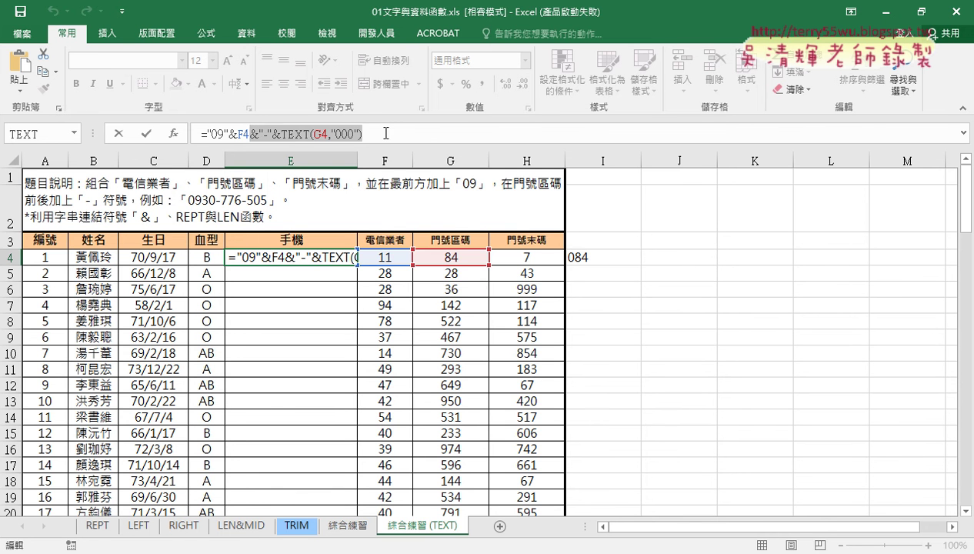
right_click(385, 134)
click(411, 197)
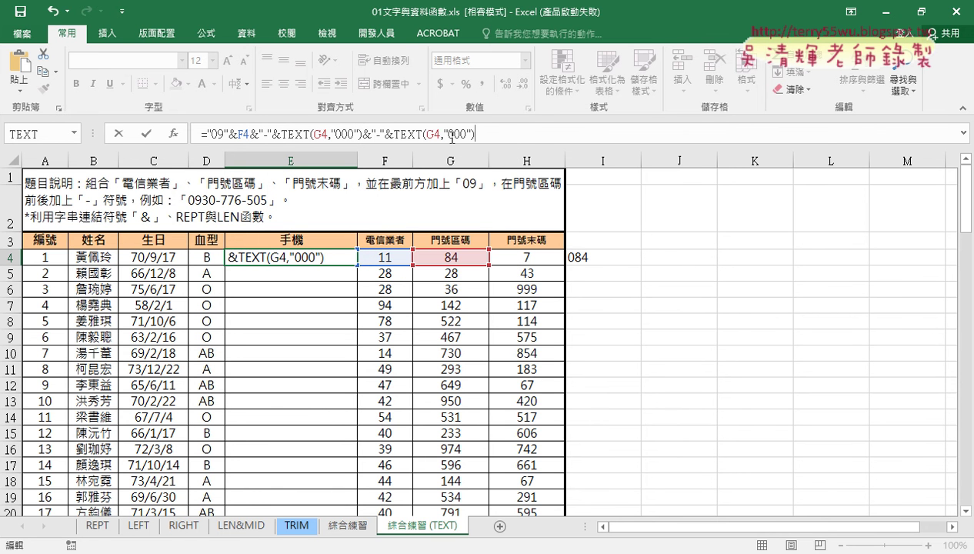
drag(425, 135, 438, 136)
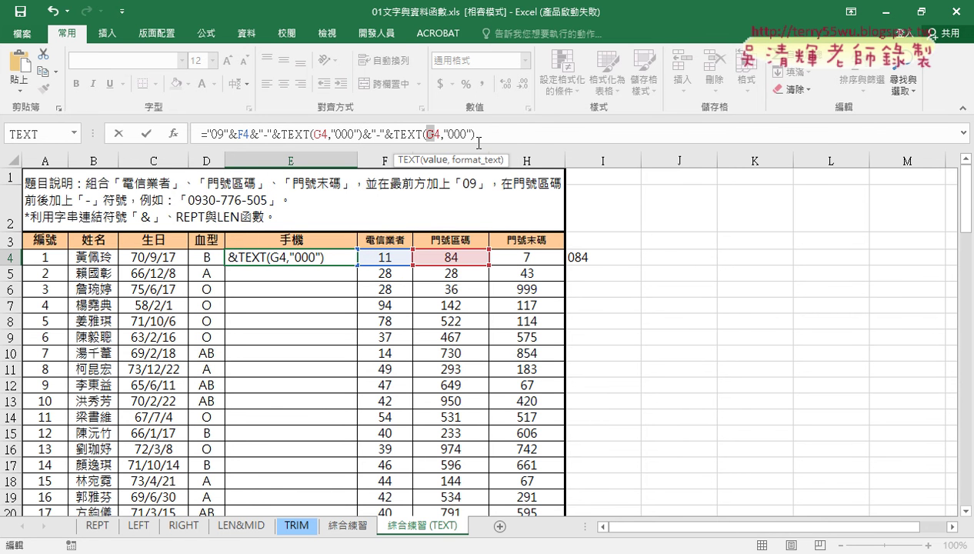
text(H)
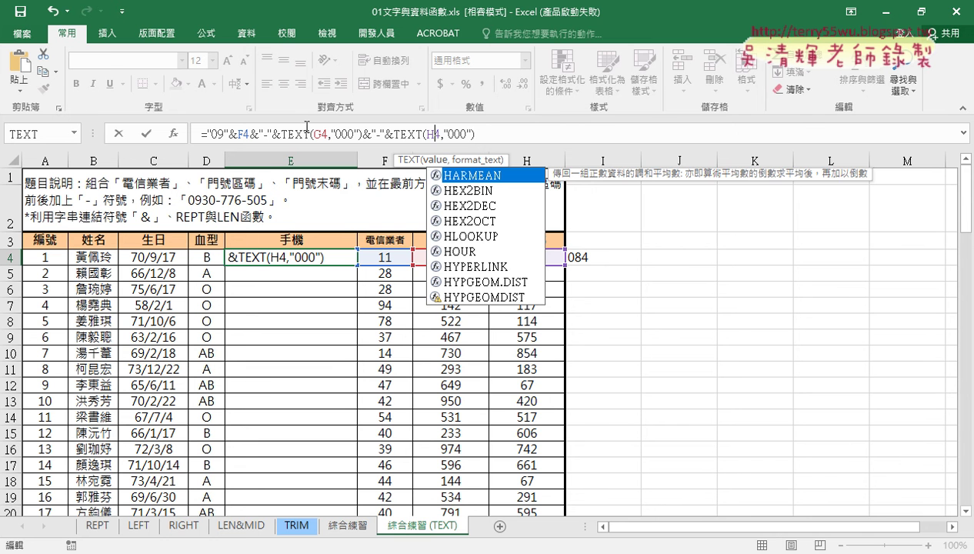
click(147, 132)
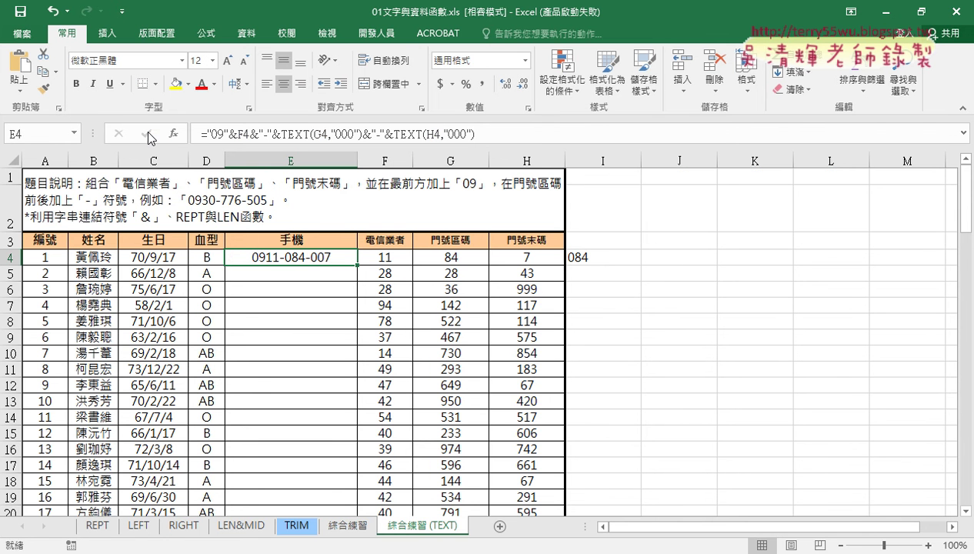
Fill E4's phone formula down column E, then glance at the 綜合練習 sheet and return
double_click(357, 265)
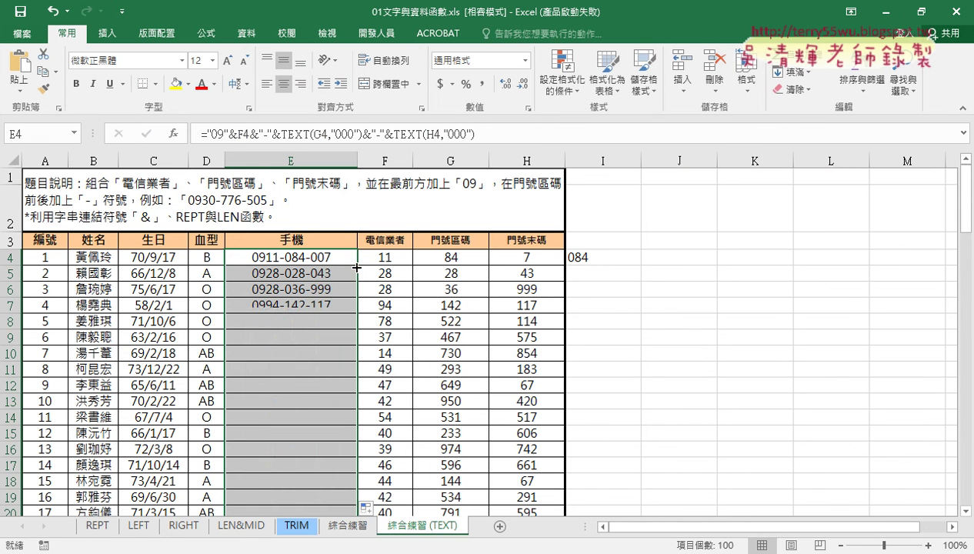
click(329, 255)
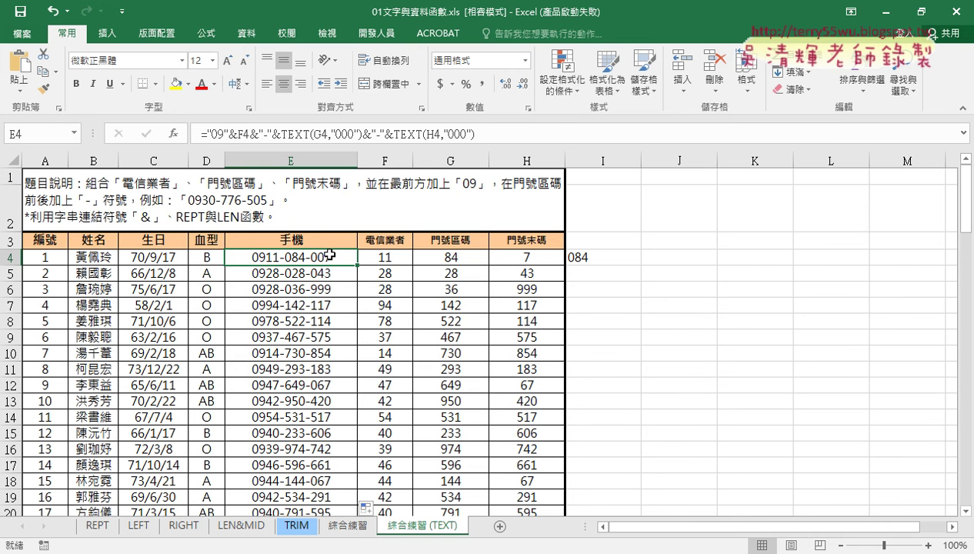
click(353, 528)
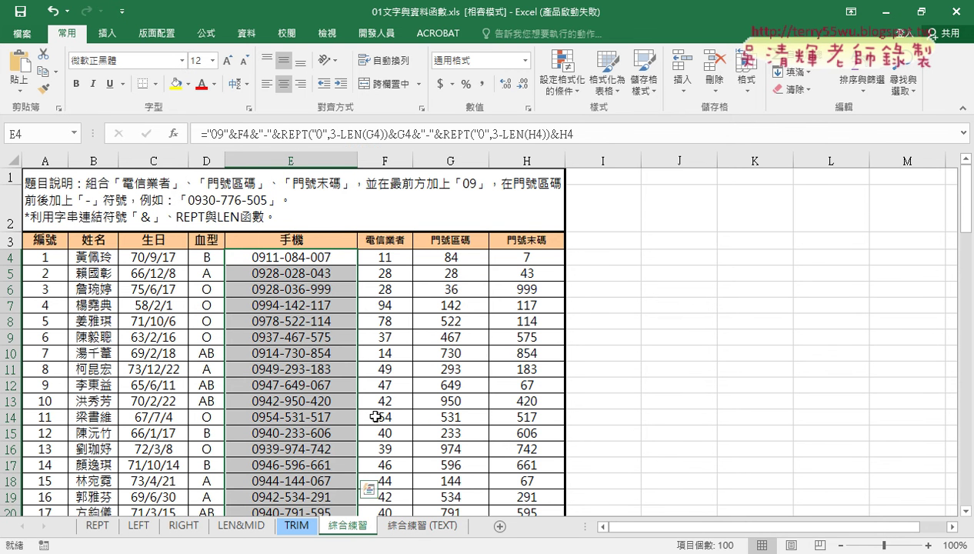
click(422, 527)
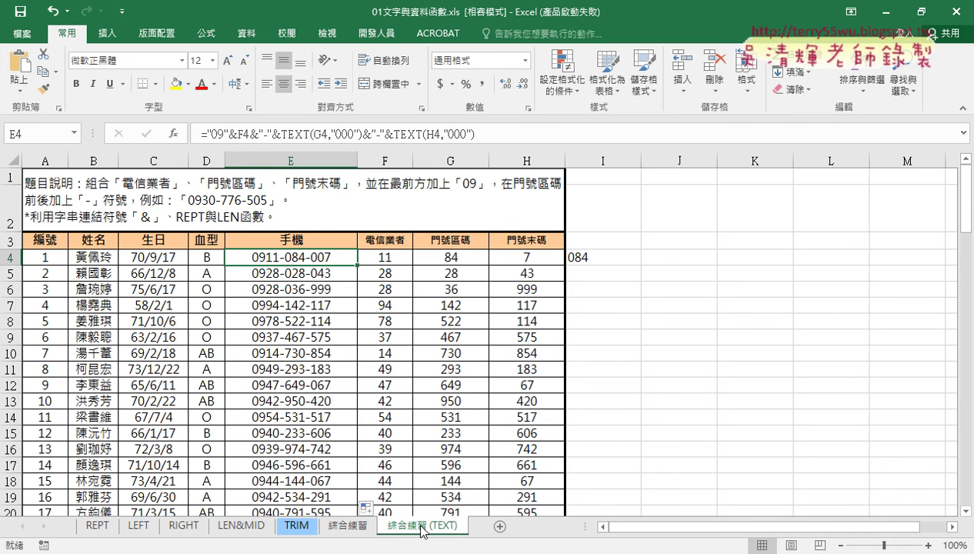
Go to the 綜合練習 sheet to review its REPT/LEN phone formula in E4
click(348, 527)
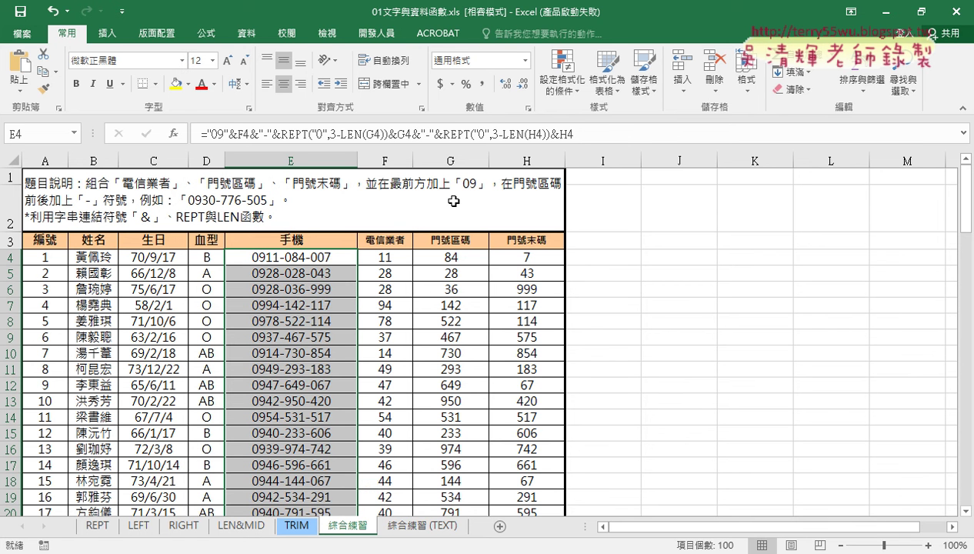
drag(358, 536, 385, 524)
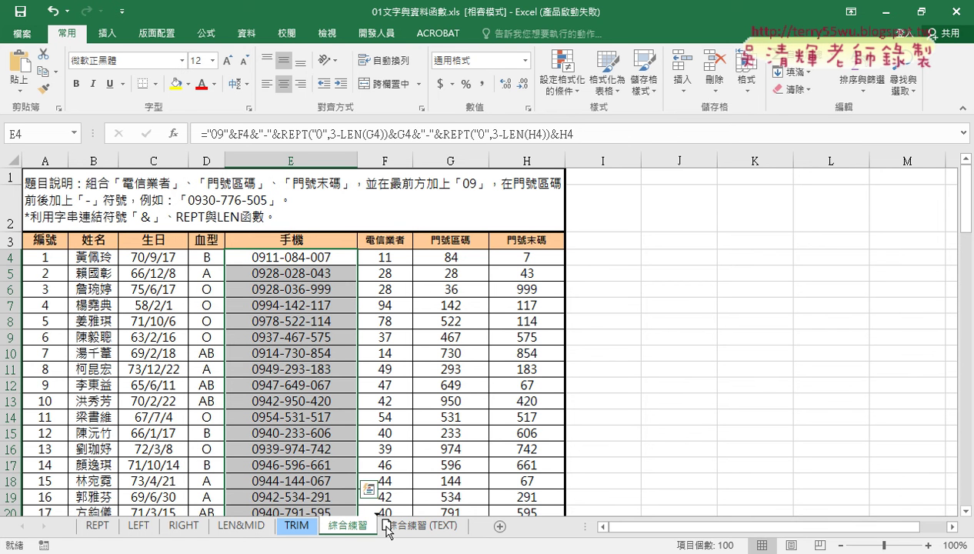
Back on 綜合練習 (TEXT), highlight the TEXT portions of E4's formula in the formula bar
click(433, 527)
click(438, 527)
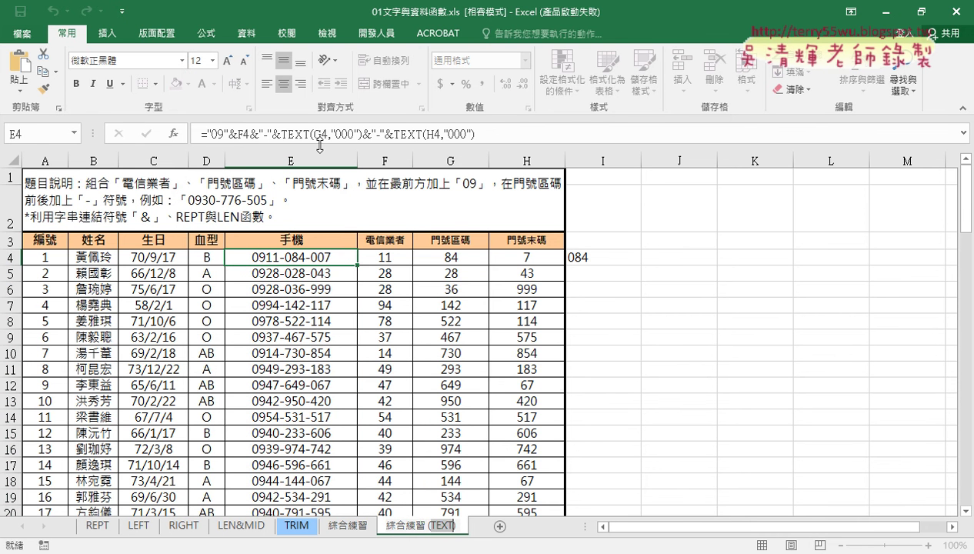
click(289, 136)
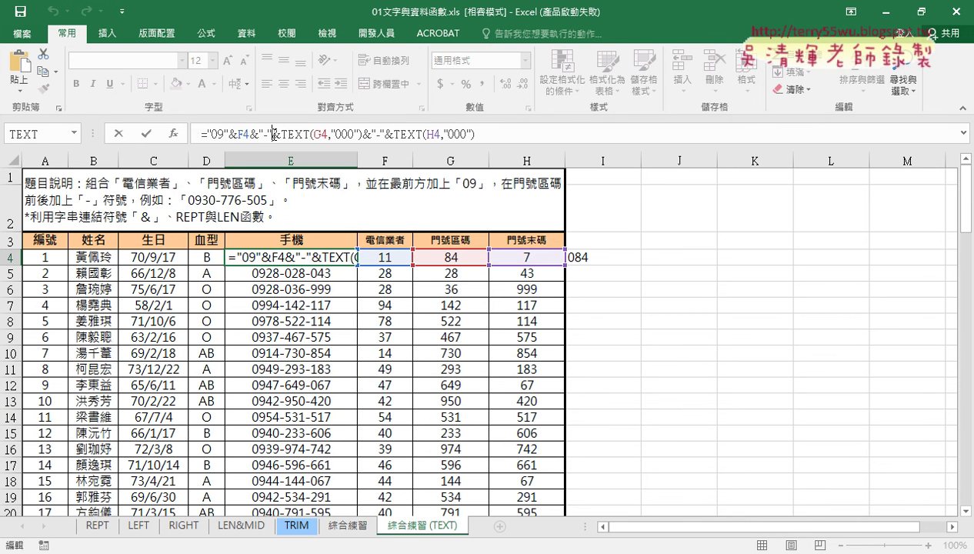
drag(270, 134, 508, 137)
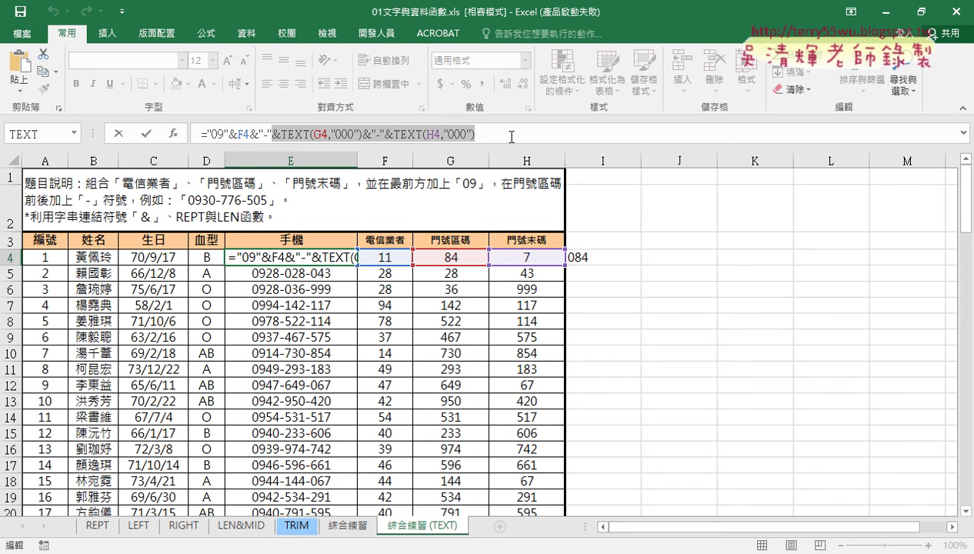